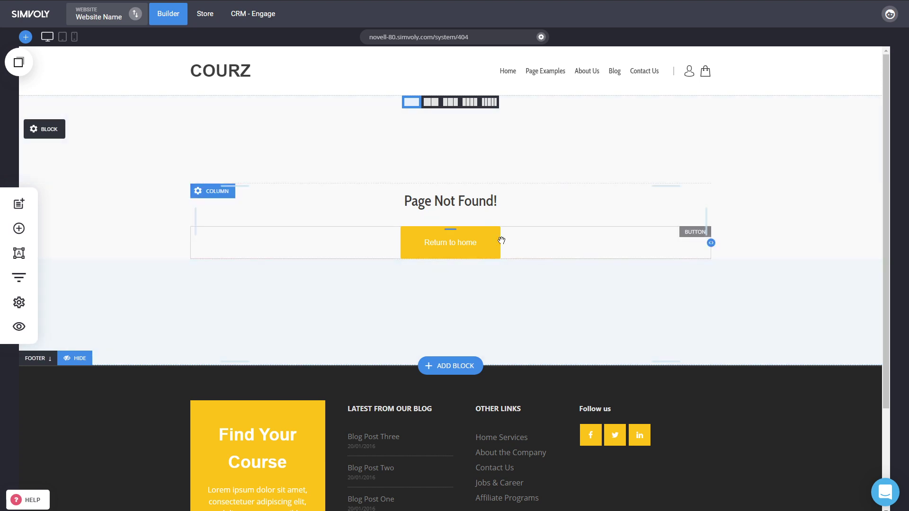
- Check the Page Not Found page's Return to home button settings to confirm it links to /
click(484, 240)
click(484, 241)
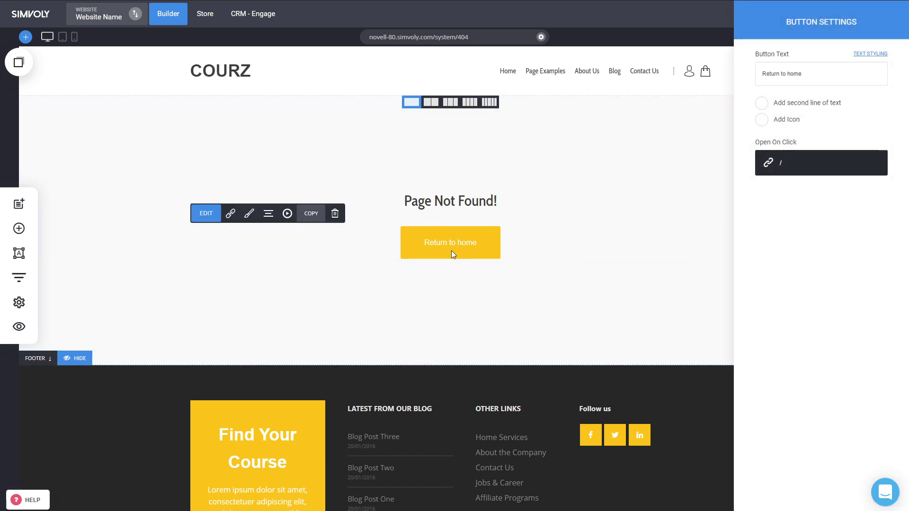
click(451, 252)
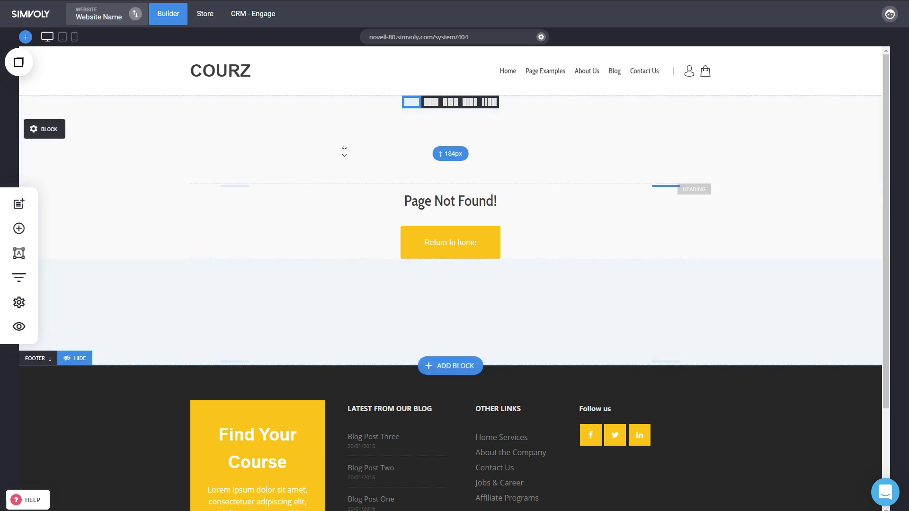
- Open the Not Enough Permissions page from System Pages in Pages & Popups for editing
click(19, 205)
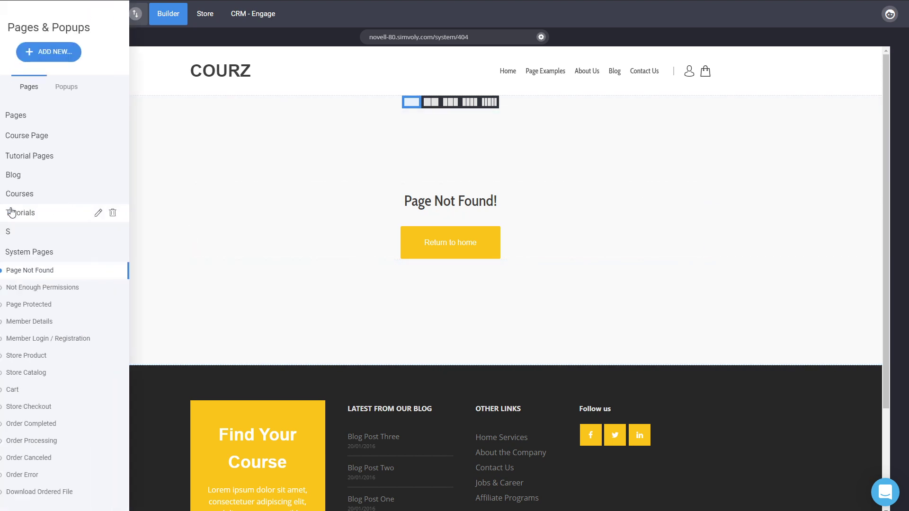
click(88, 289)
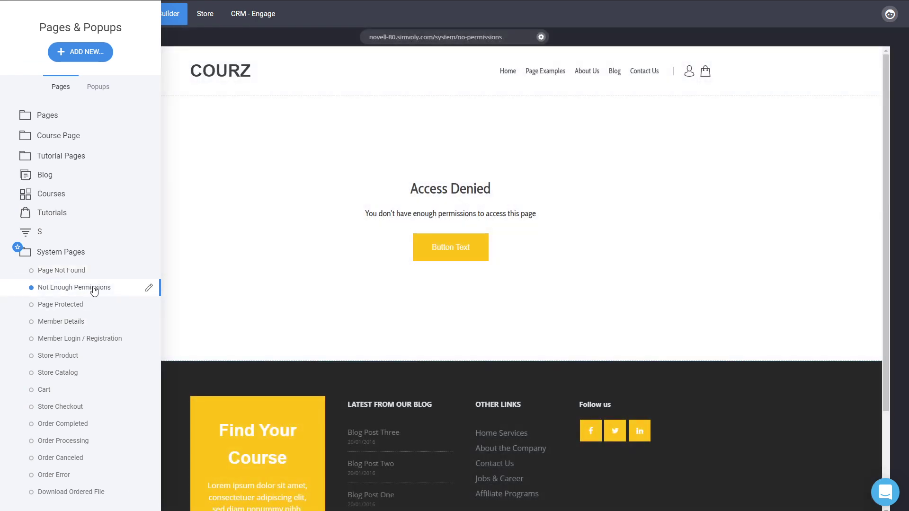
click(467, 236)
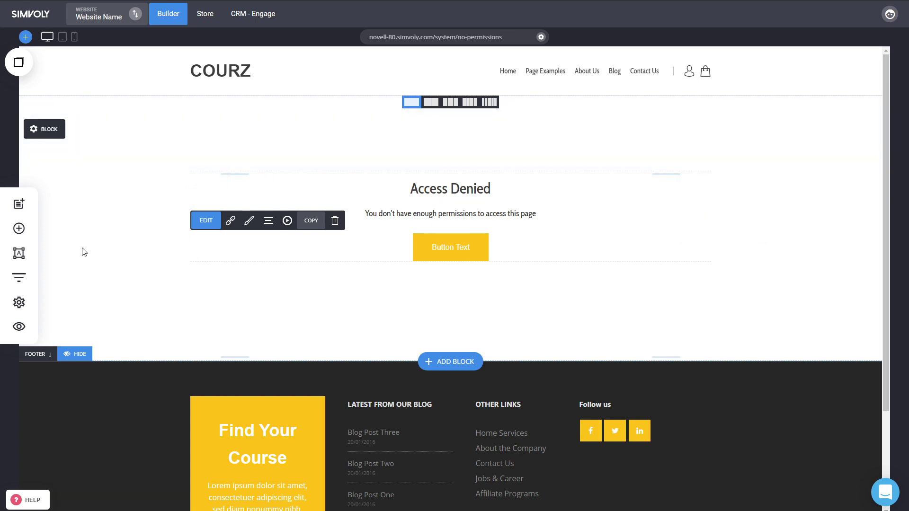
- Add and then delete a trial Checkout widget, trim the bottom padding to 204px, and save
click(19, 228)
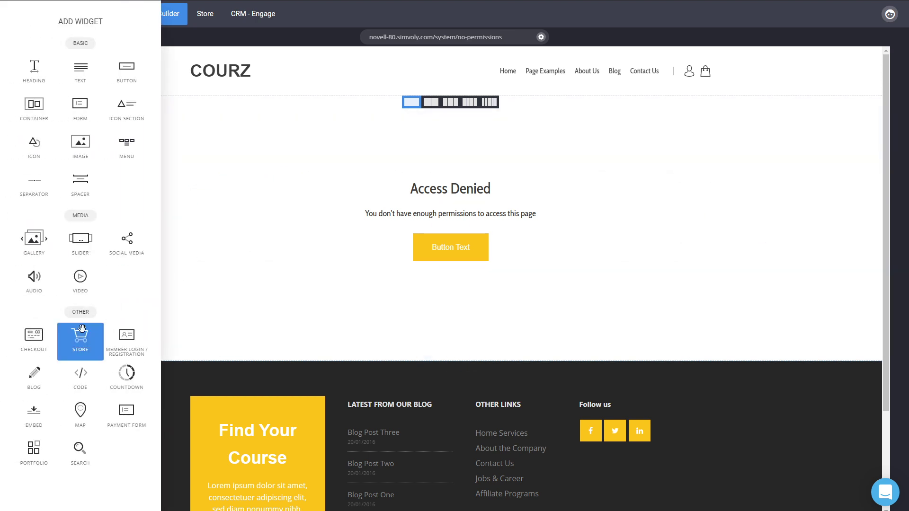
drag(34, 339, 532, 284)
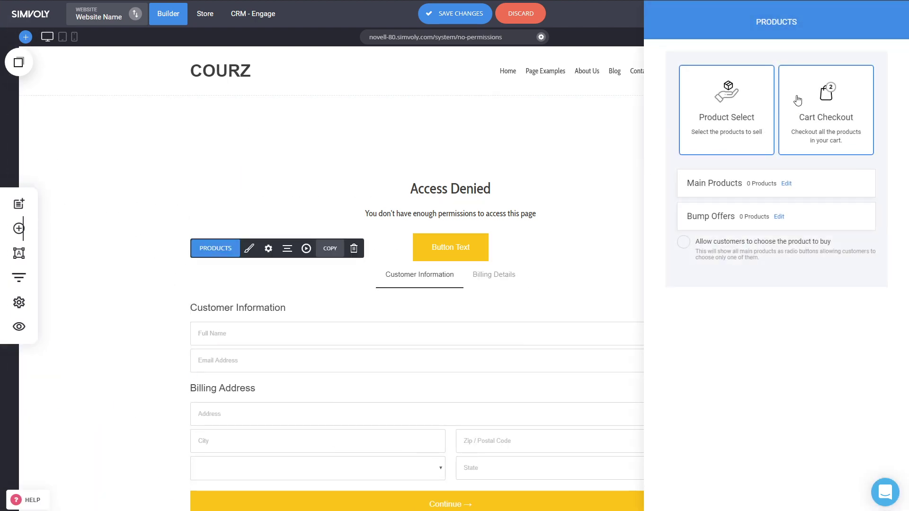
click(527, 325)
click(354, 248)
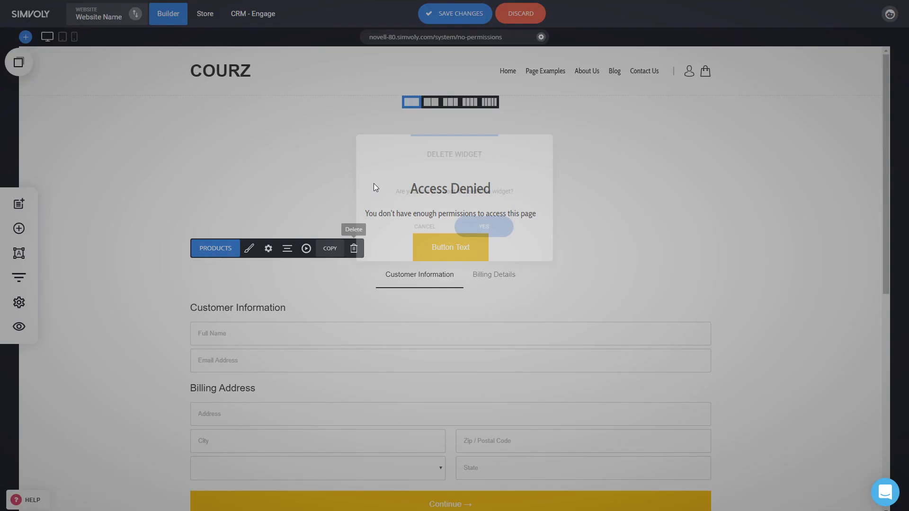
click(486, 234)
drag(565, 282, 565, 280)
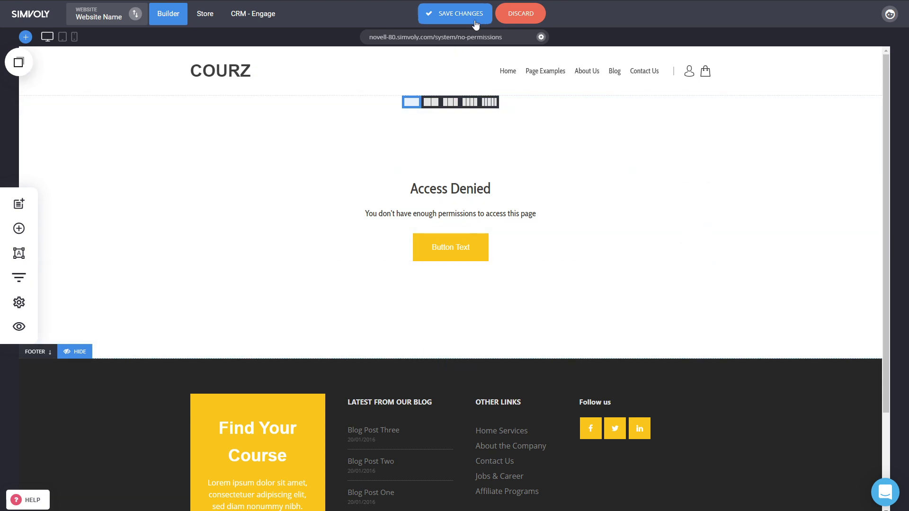
click(472, 19)
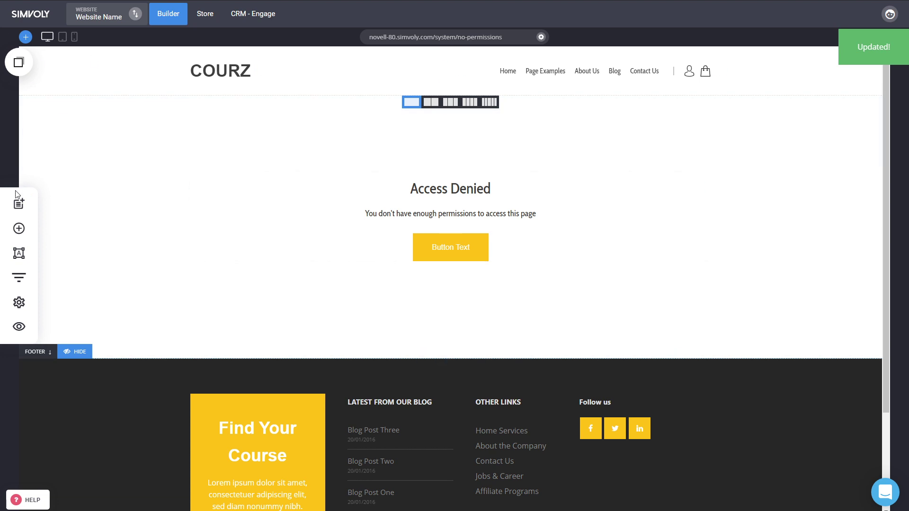
- Review the Page Protected page, then open the Member Details system page for editing
click(19, 204)
click(96, 312)
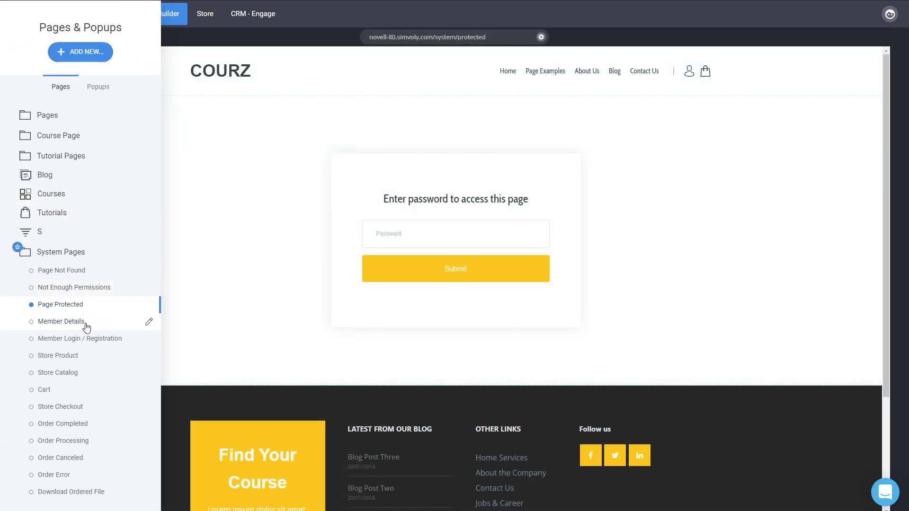
click(86, 327)
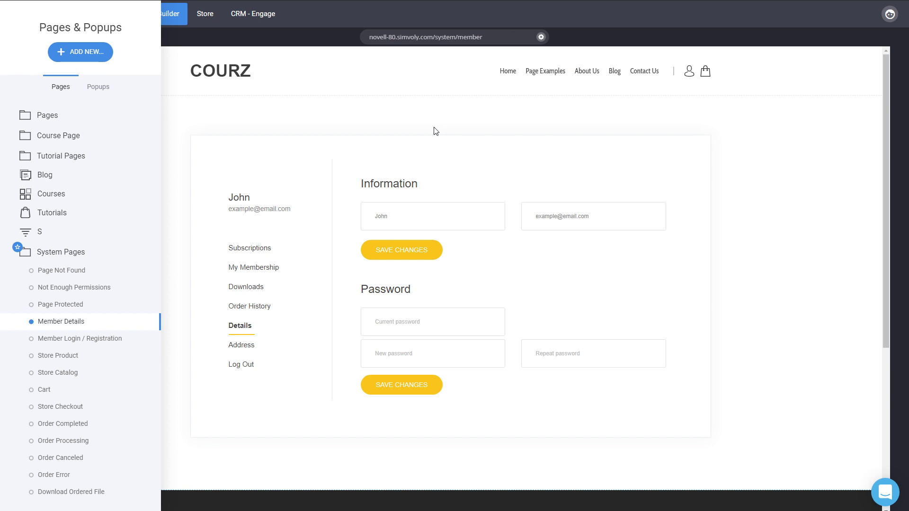
click(322, 153)
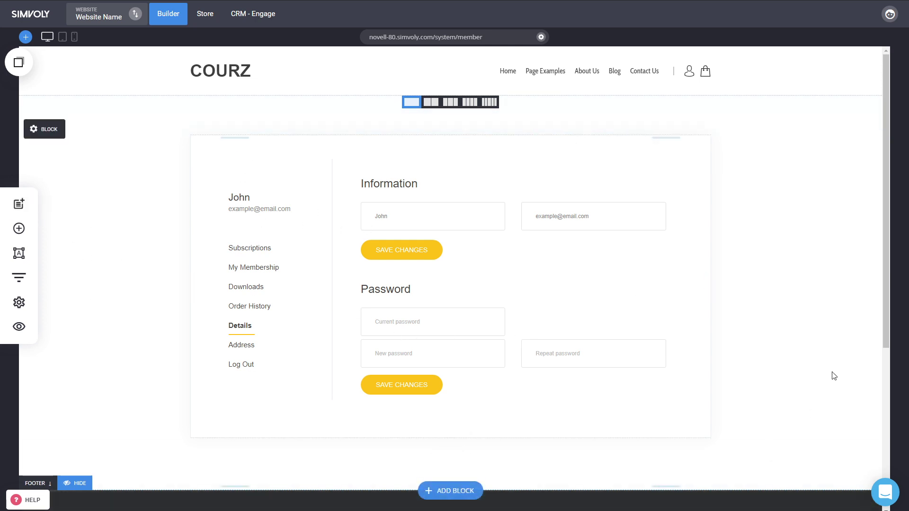
- Open the Member Login / Registration system page to edit its Register form
click(32, 205)
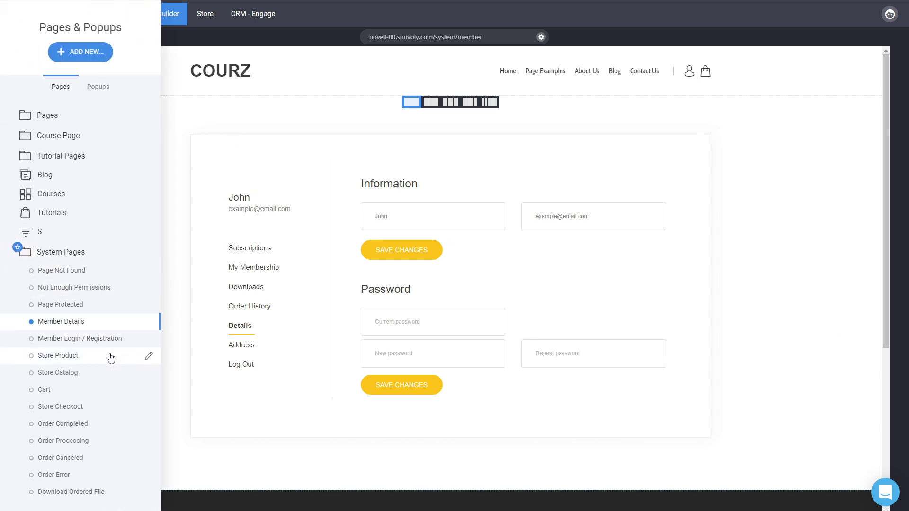
click(102, 340)
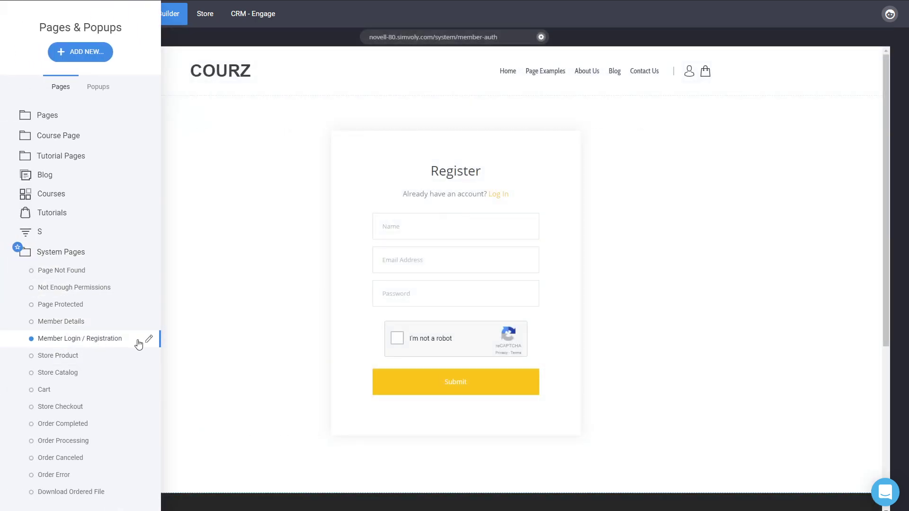
click(291, 286)
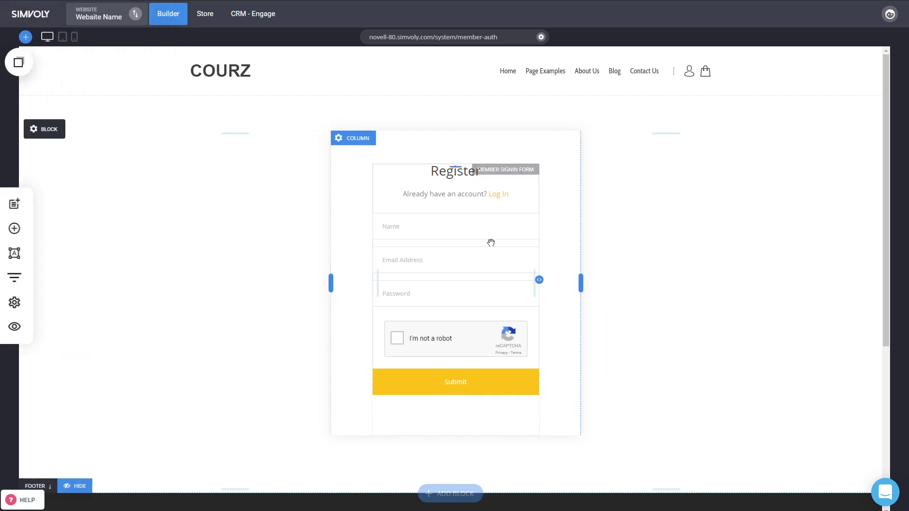
double_click(454, 243)
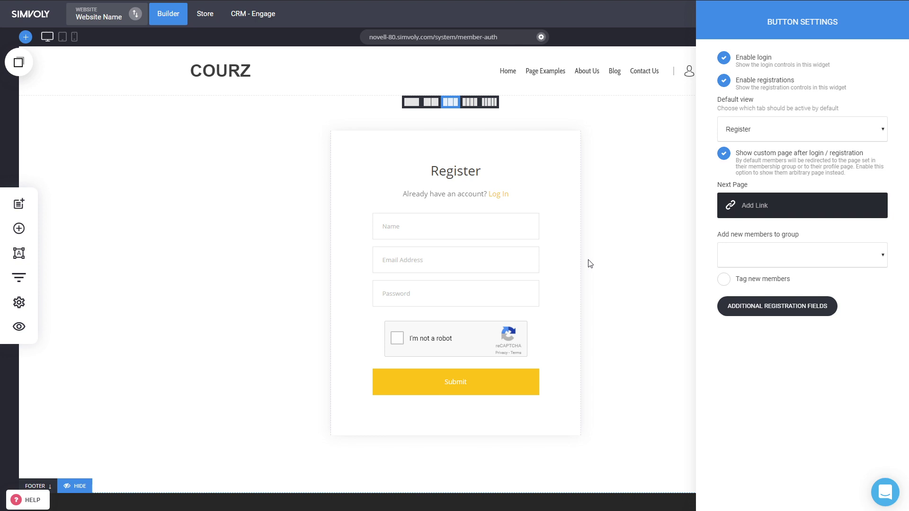
click(506, 236)
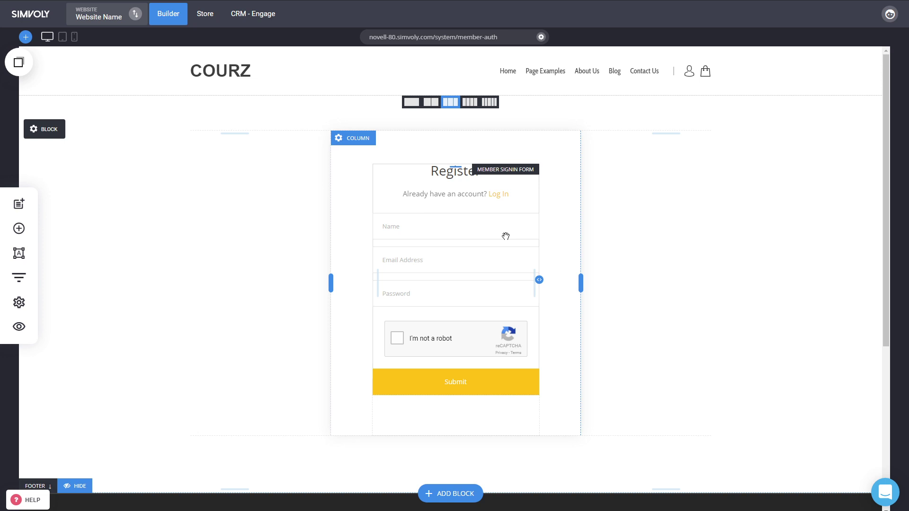
- Enable Tag new members in the registration form settings and view Additional Registration Fields
click(498, 235)
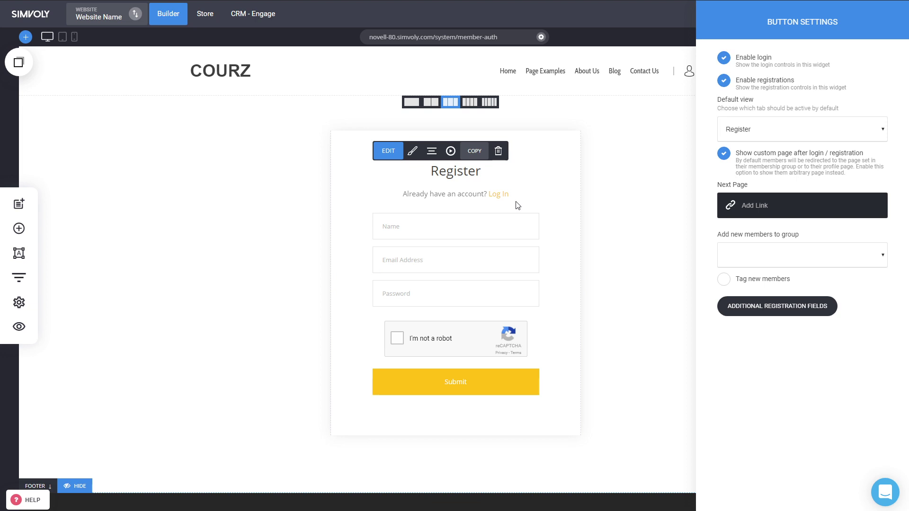
click(768, 284)
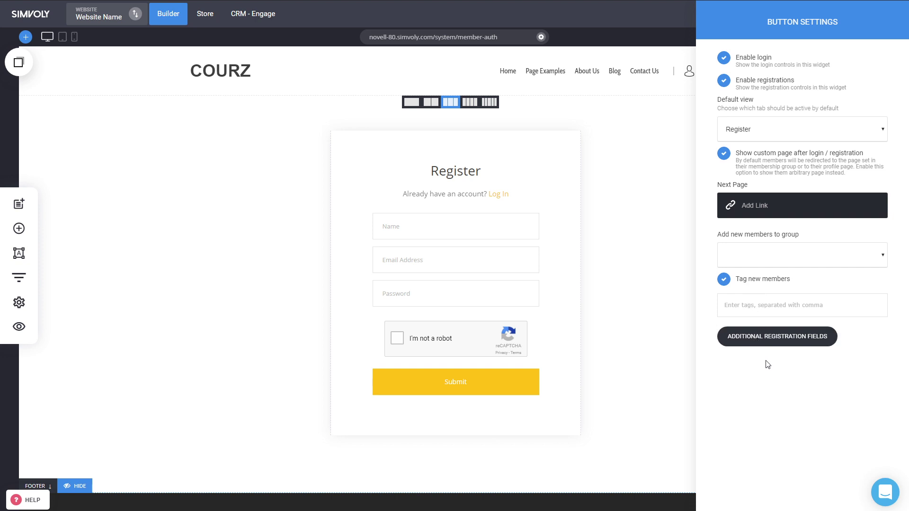
click(769, 344)
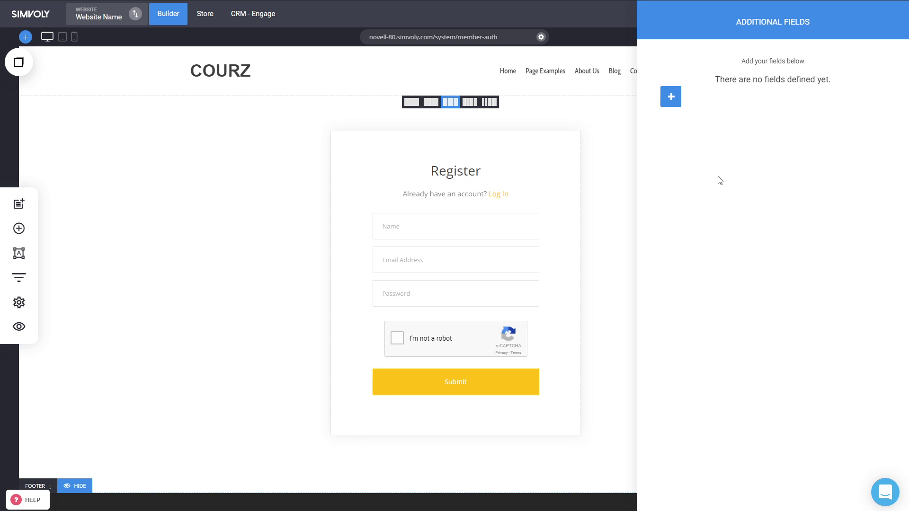
- Add Phone and City fields to the registration form
click(672, 97)
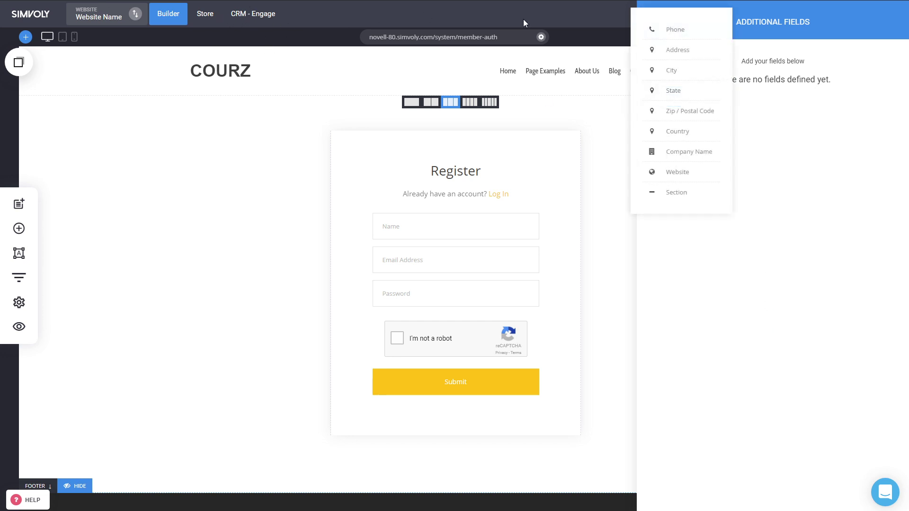
click(687, 32)
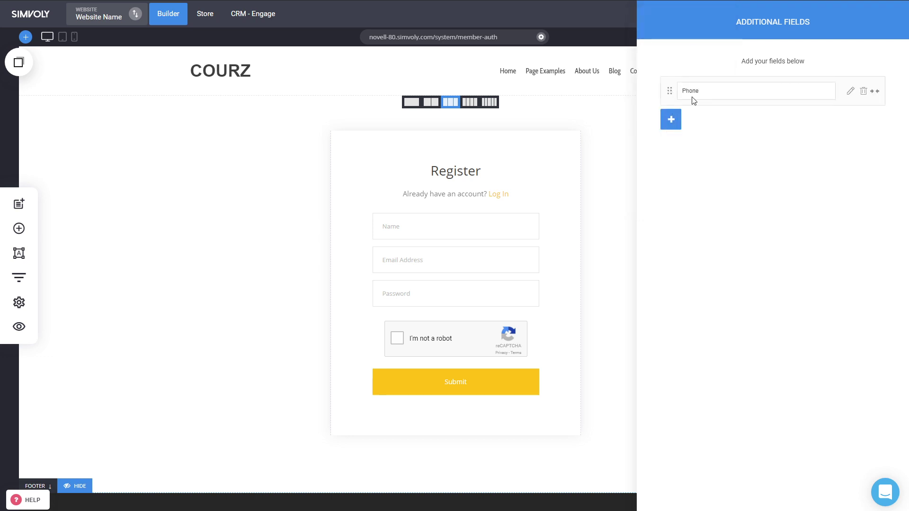
click(677, 126)
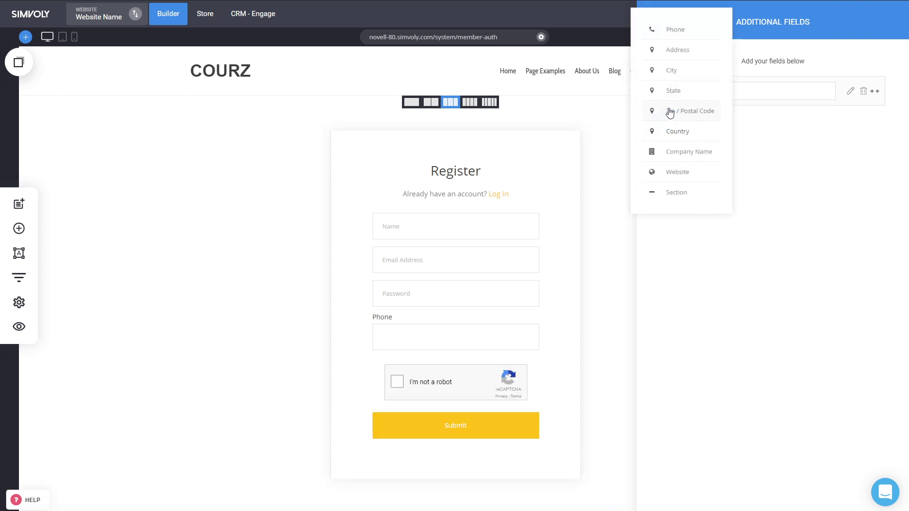
click(683, 72)
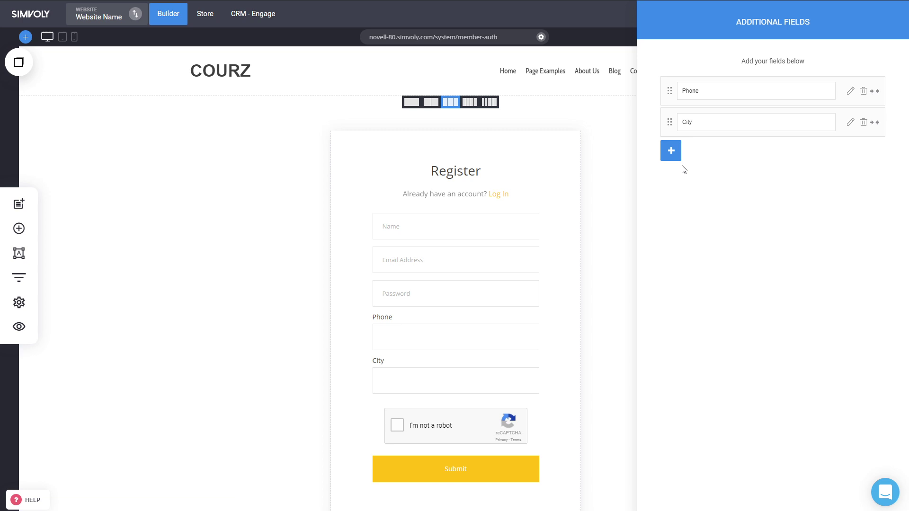
- Close the registration settings panels and review the updated Register form
click(568, 144)
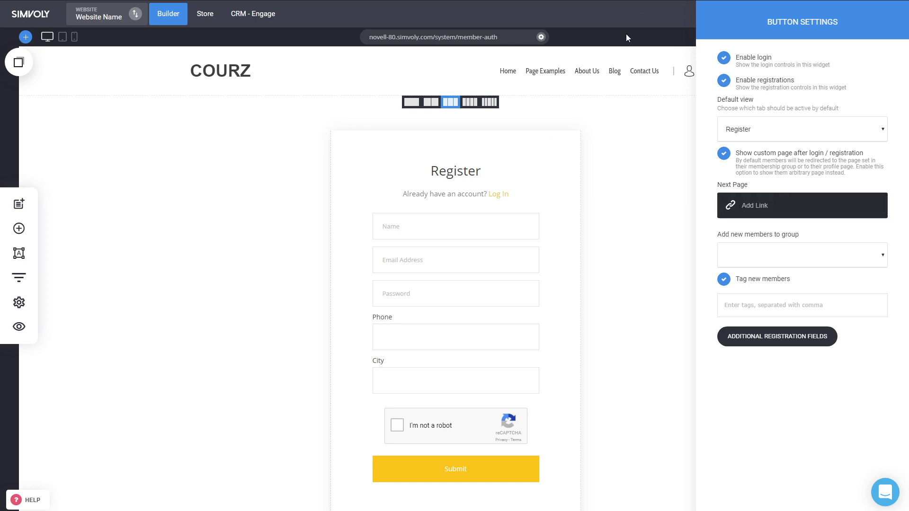
click(600, 253)
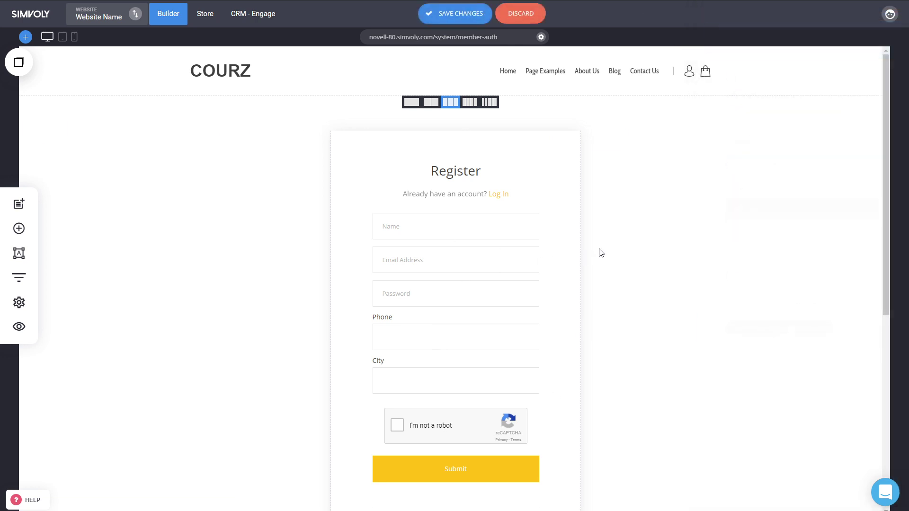
scroll(623, 273, down, 3)
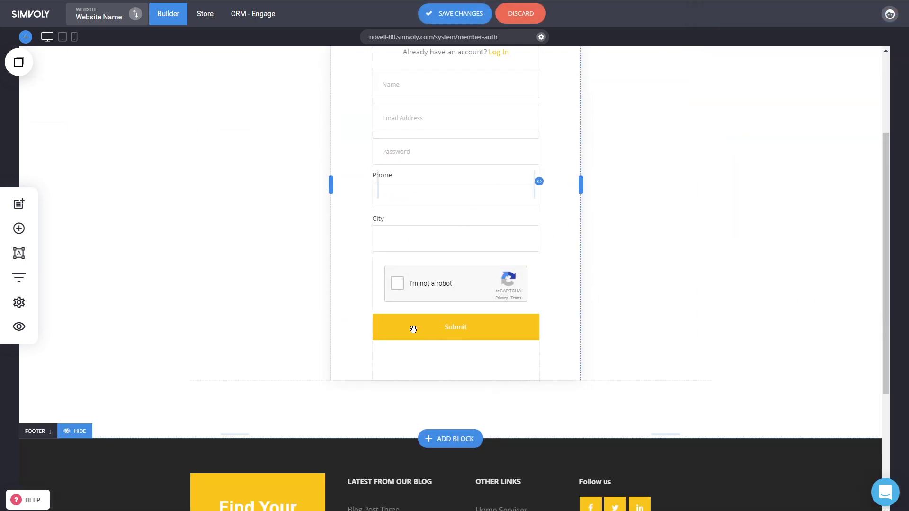
scroll(201, 240, up, 3)
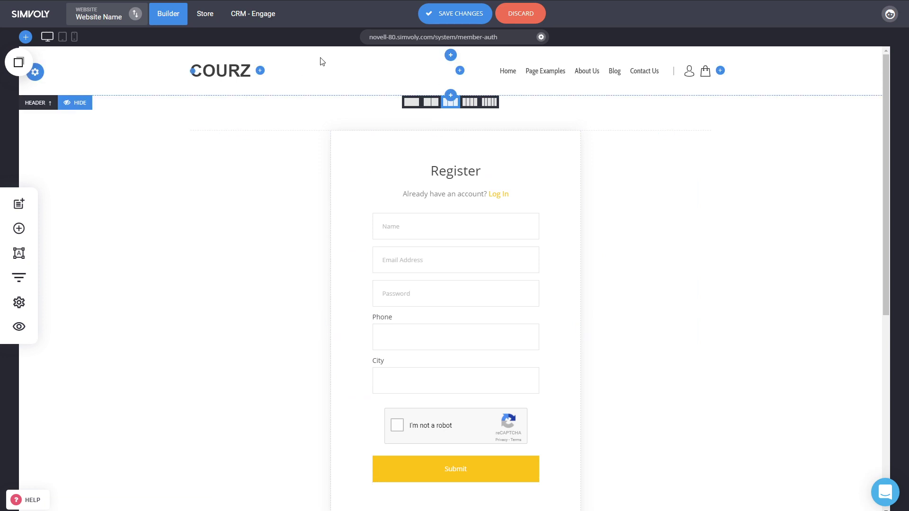
- Discard the unsaved Phone and City fields and open the Store Product system page
click(513, 10)
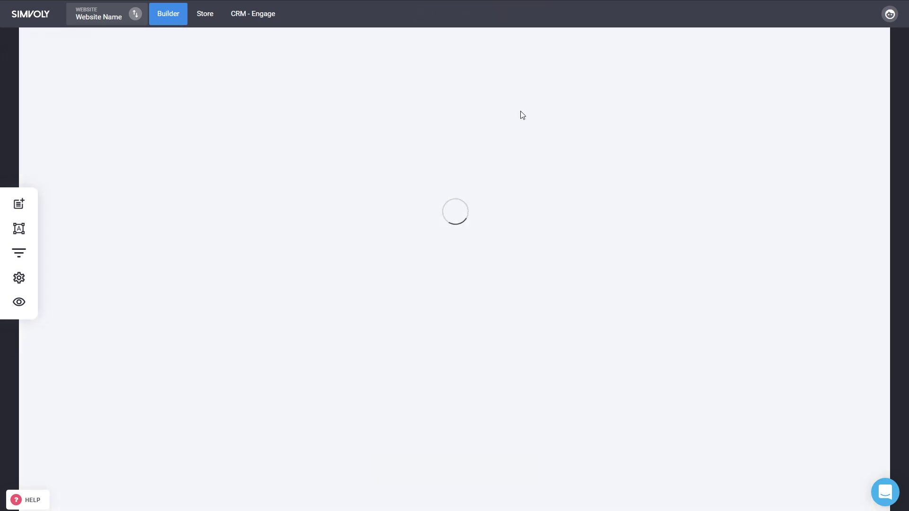
click(25, 211)
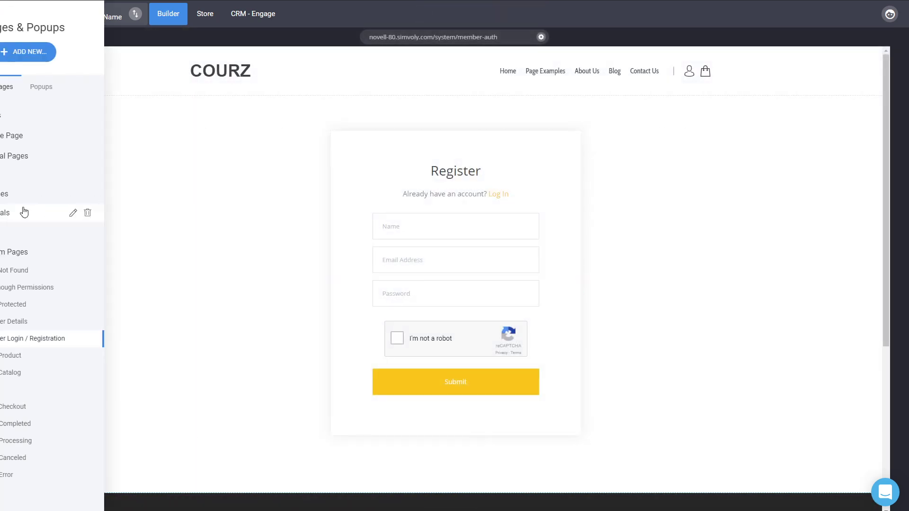
click(86, 362)
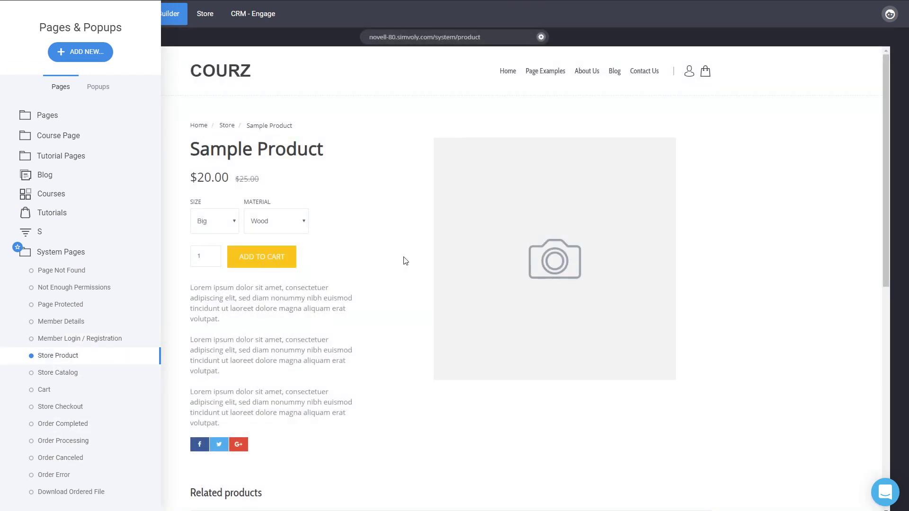
click(329, 229)
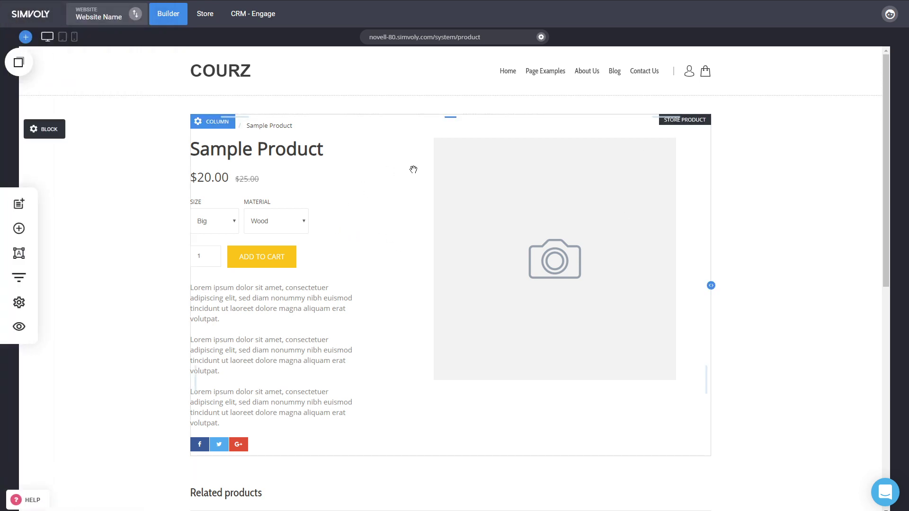
- Increase the product section's top padding, choose the image-left Product Layout, and save
drag(407, 117, 406, 122)
double_click(478, 293)
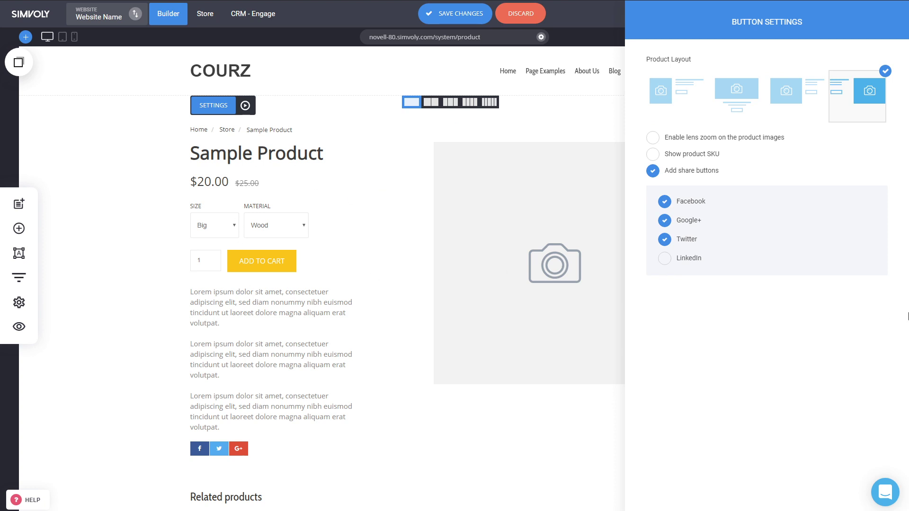
click(687, 105)
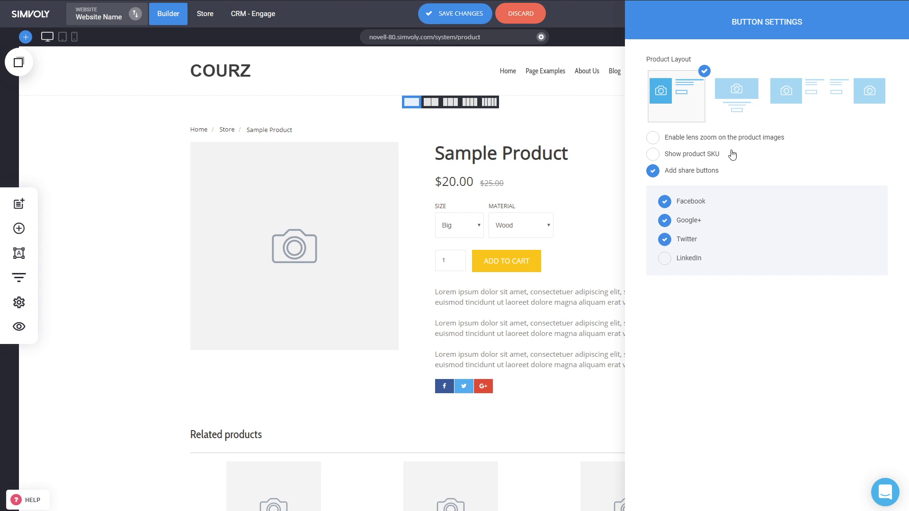
click(523, 246)
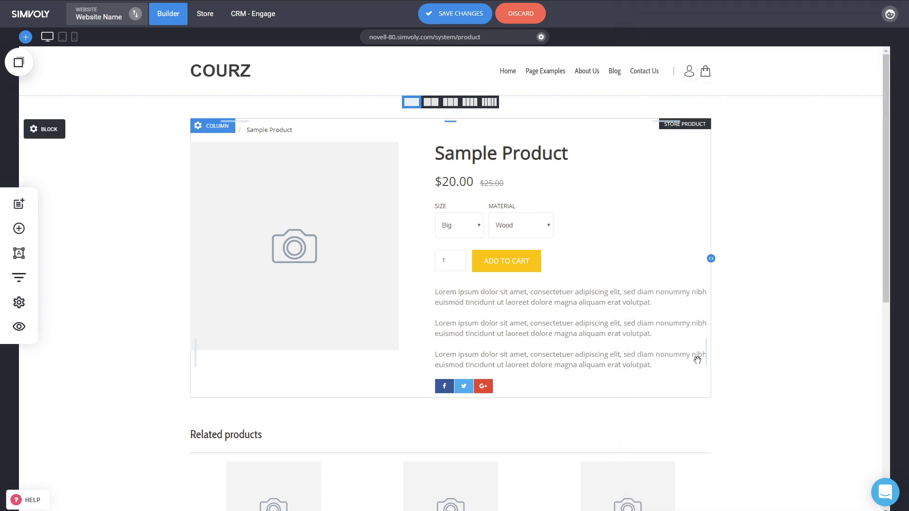
scroll(148, 240, down, 4)
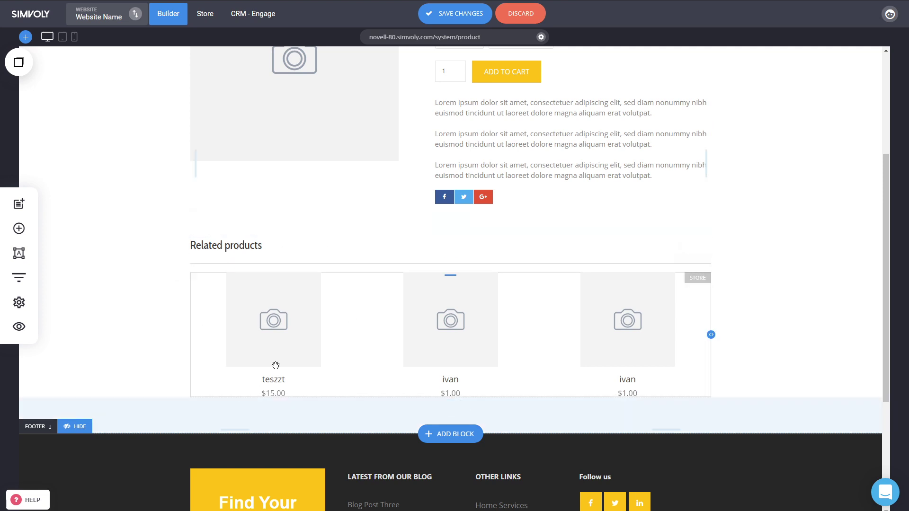
scroll(761, 317, up, 4)
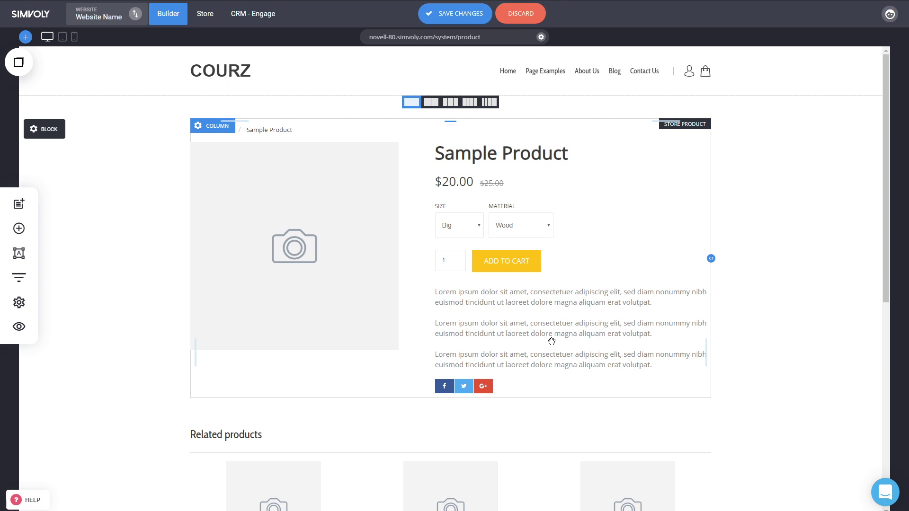
click(436, 21)
- Open the Store Catalog system page for editing
click(19, 204)
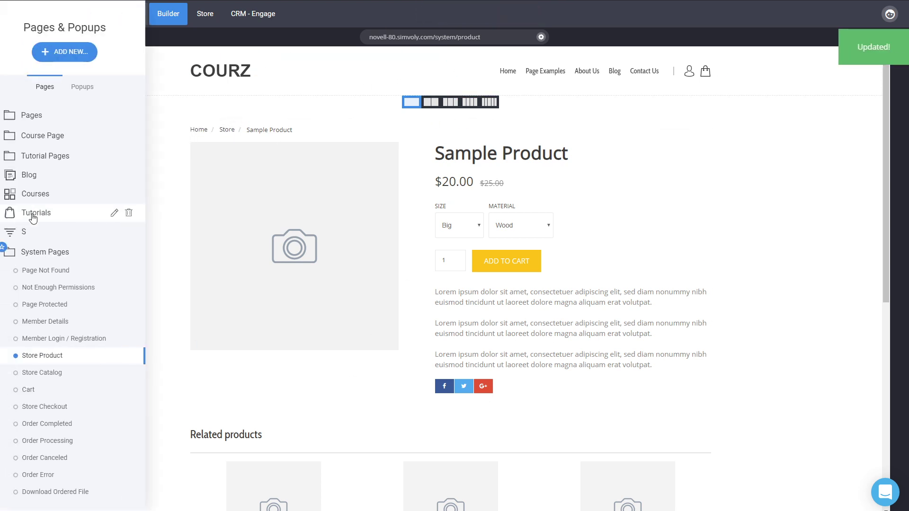
click(71, 372)
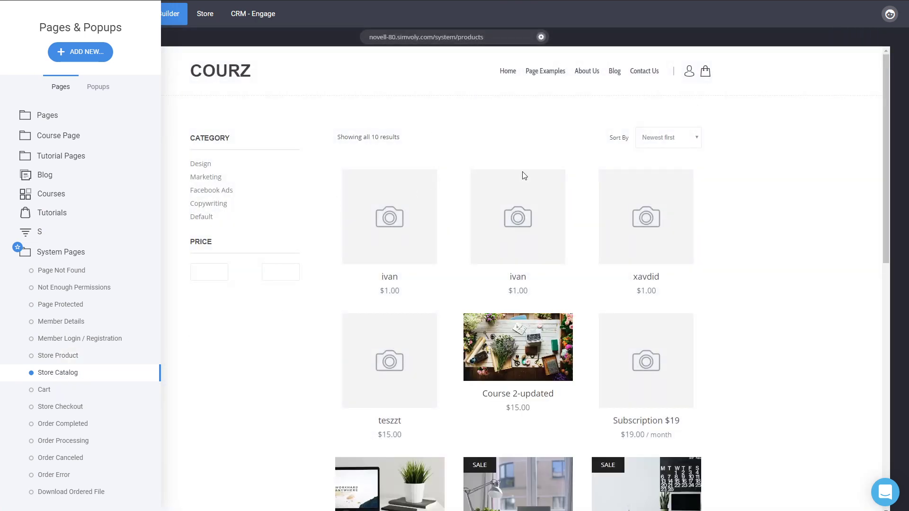
click(450, 182)
- Uncheck 'Show advanced filter for products' in the catalog settings and save
click(450, 183)
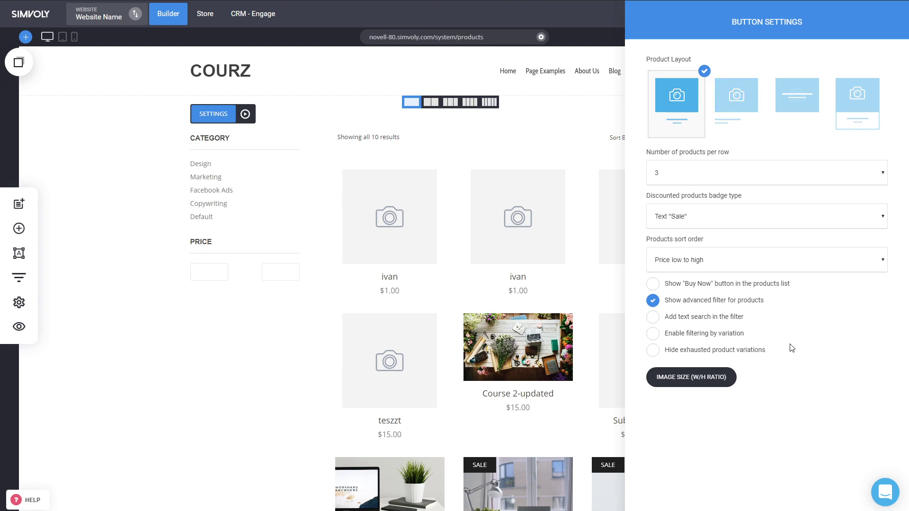
click(705, 306)
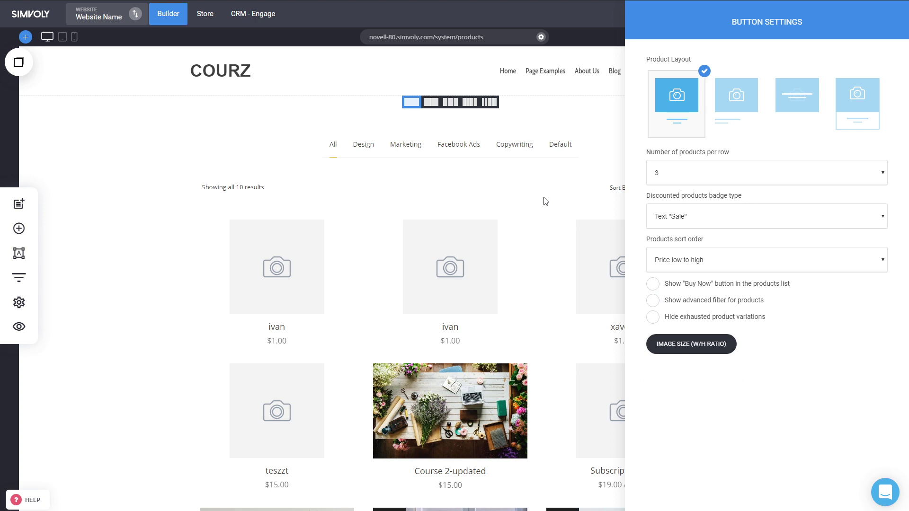
click(544, 201)
scroll(421, 211, down, 5)
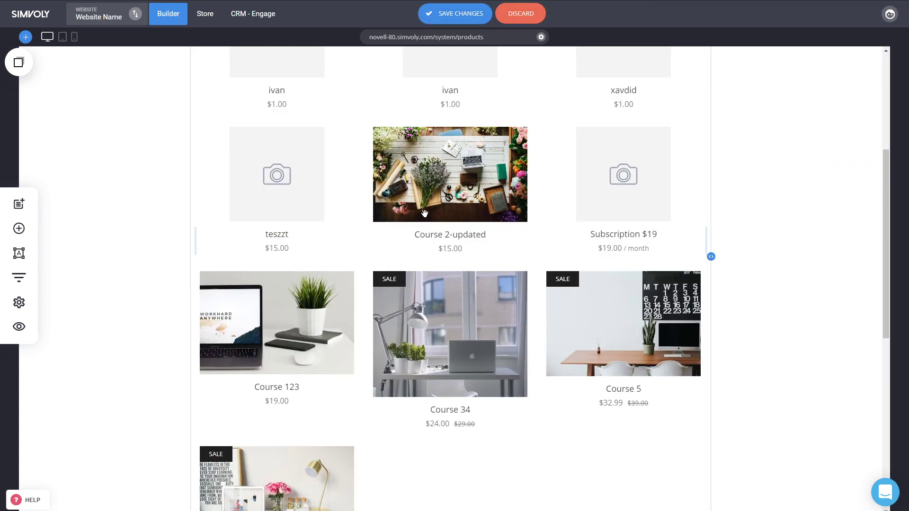
scroll(423, 213, up, 5)
click(449, 18)
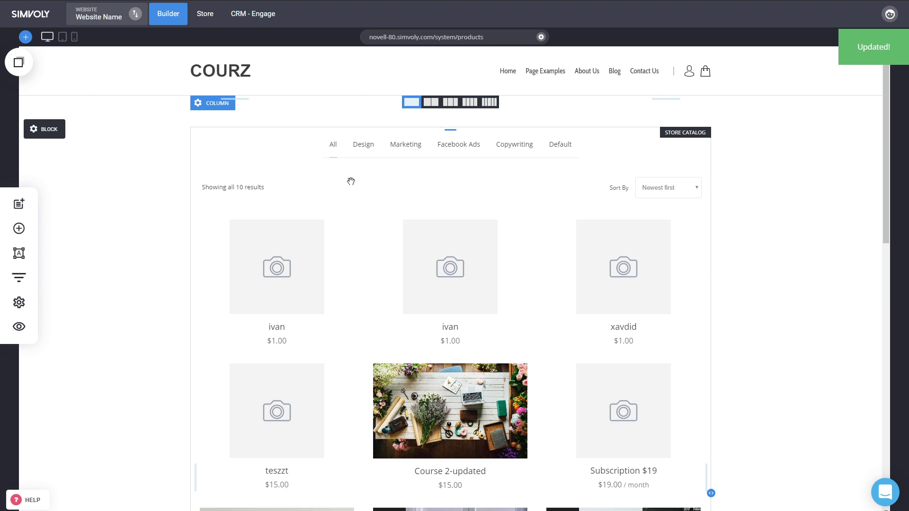
- Open the Store Checkout system page from the pages list, passing through the Cart page
click(19, 204)
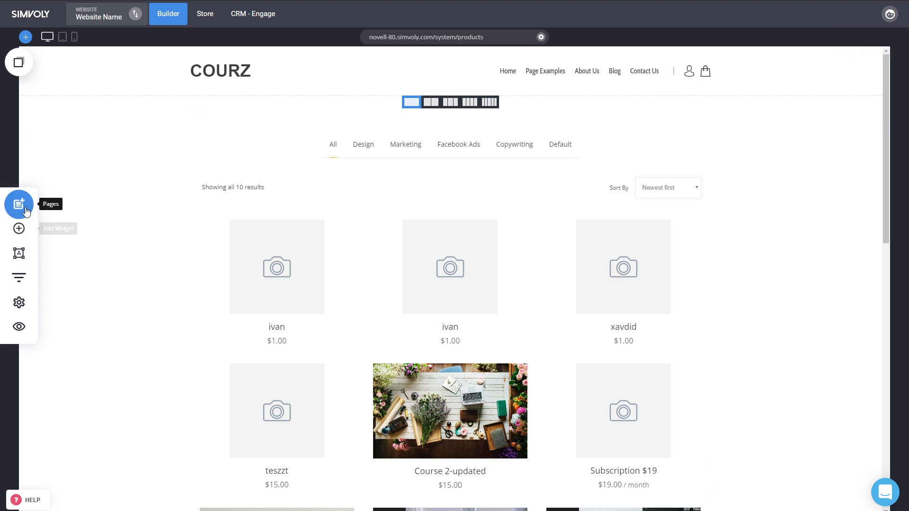
click(75, 391)
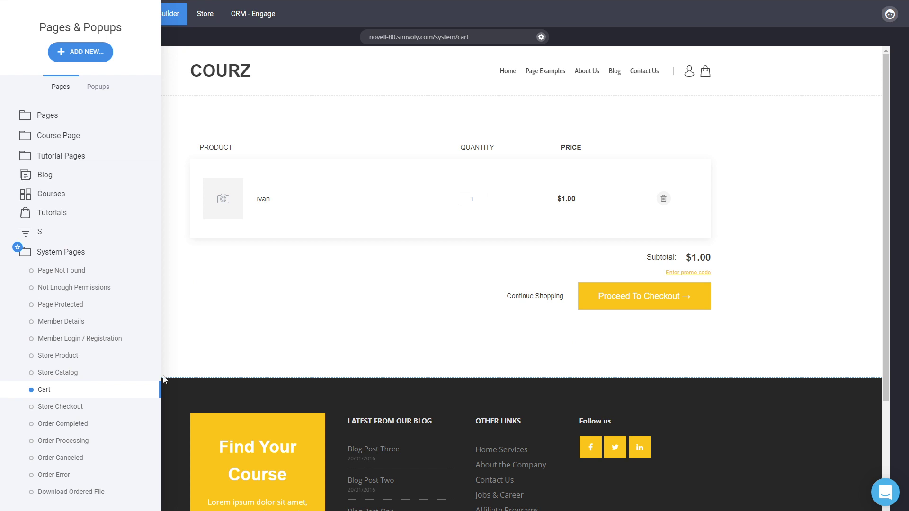
click(81, 408)
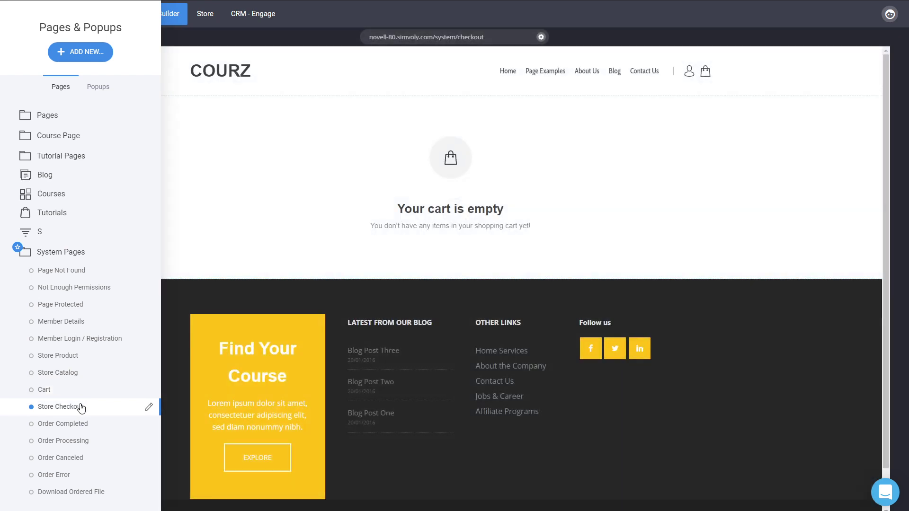
click(509, 197)
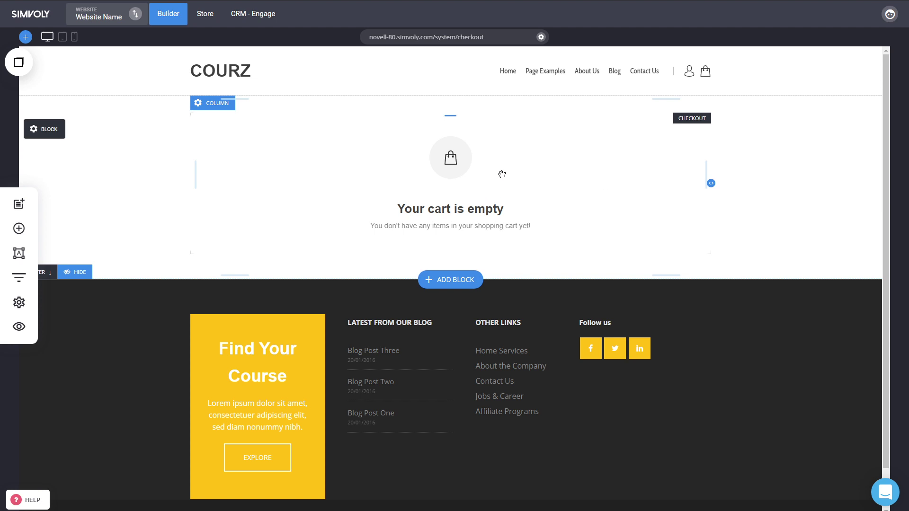
- Inspect the checkout block's Styling and Settings panels, closing each afterwards
click(505, 170)
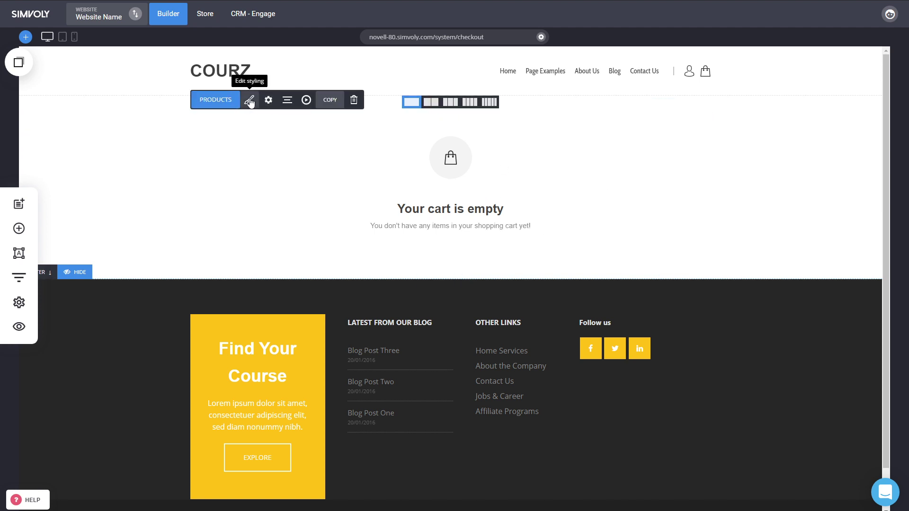
click(250, 101)
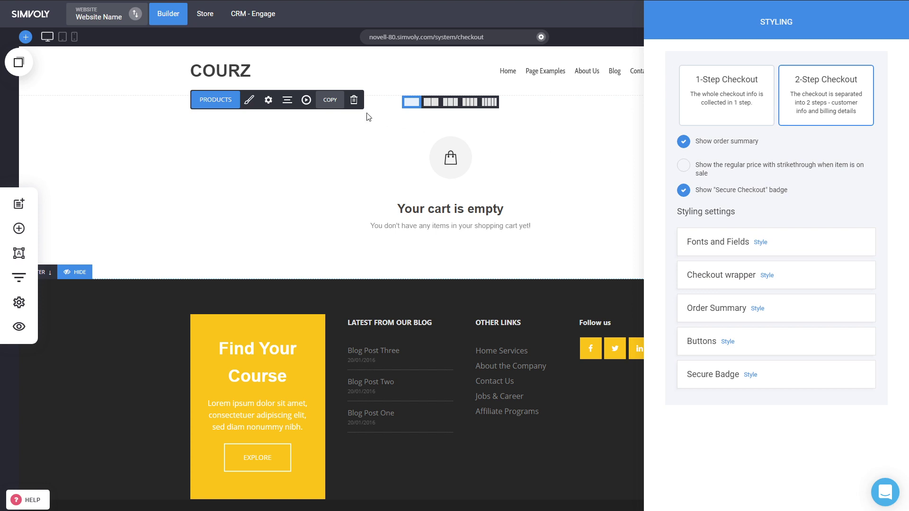
click(447, 195)
click(269, 101)
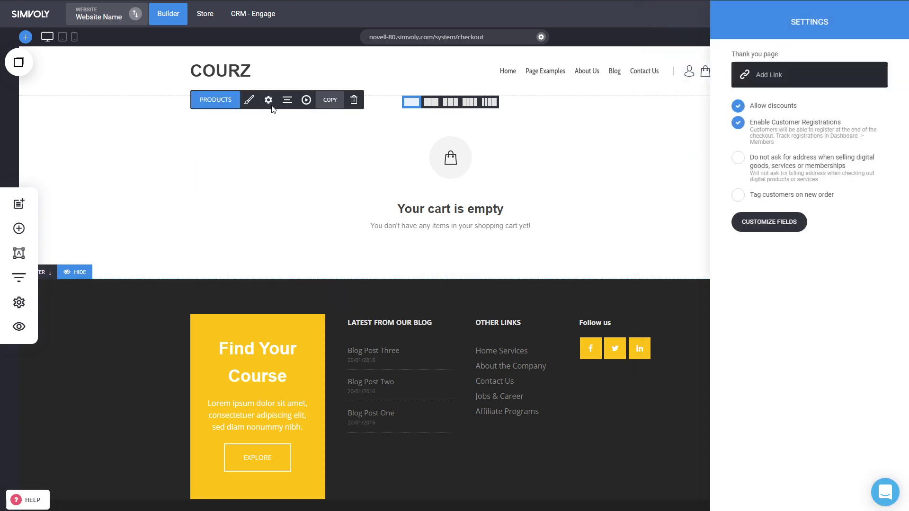
click(507, 177)
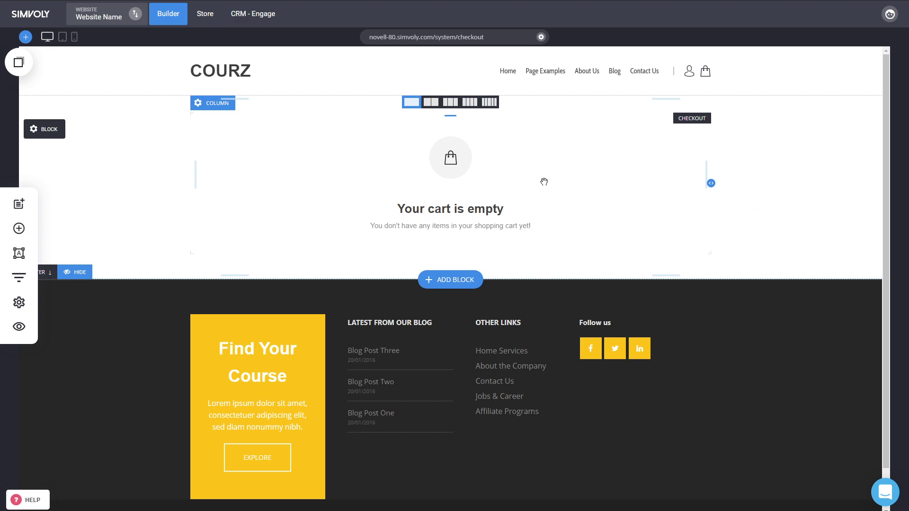
- In the website preview, add Course 2-updated to the cart from the shop, then exit the preview
click(18, 327)
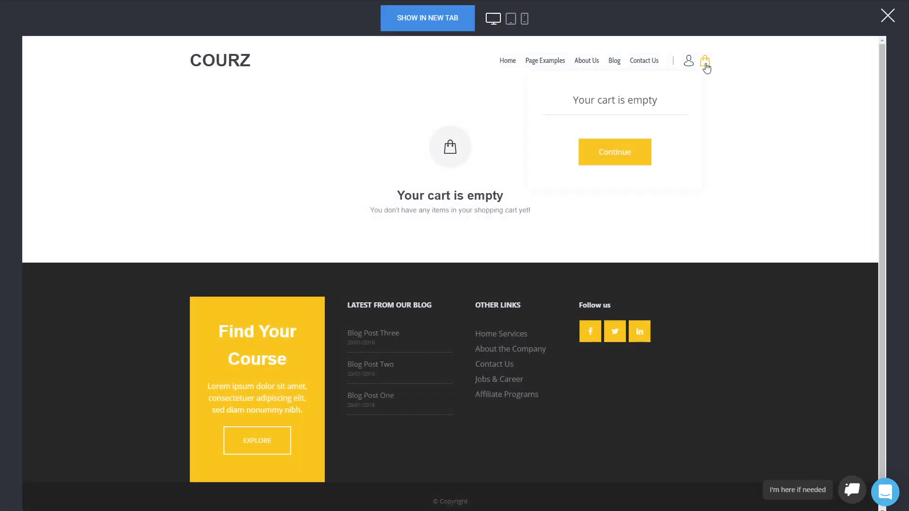
click(705, 62)
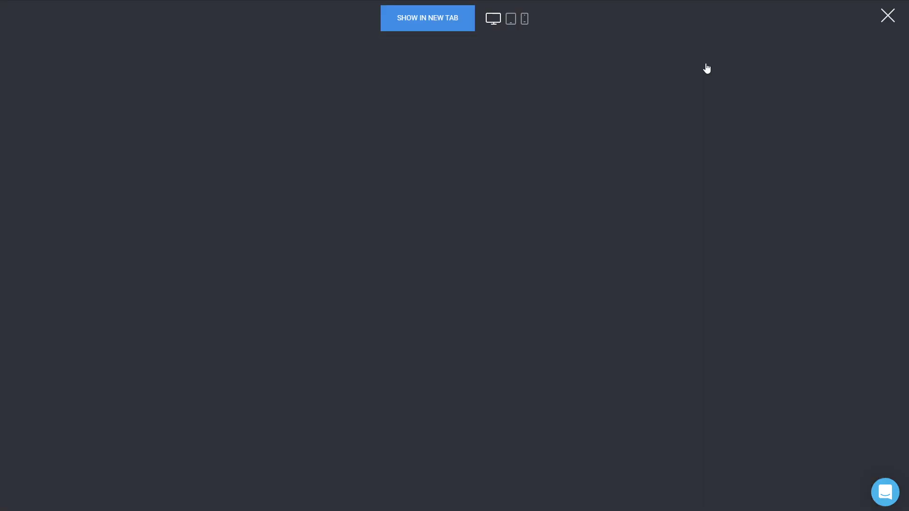
click(480, 226)
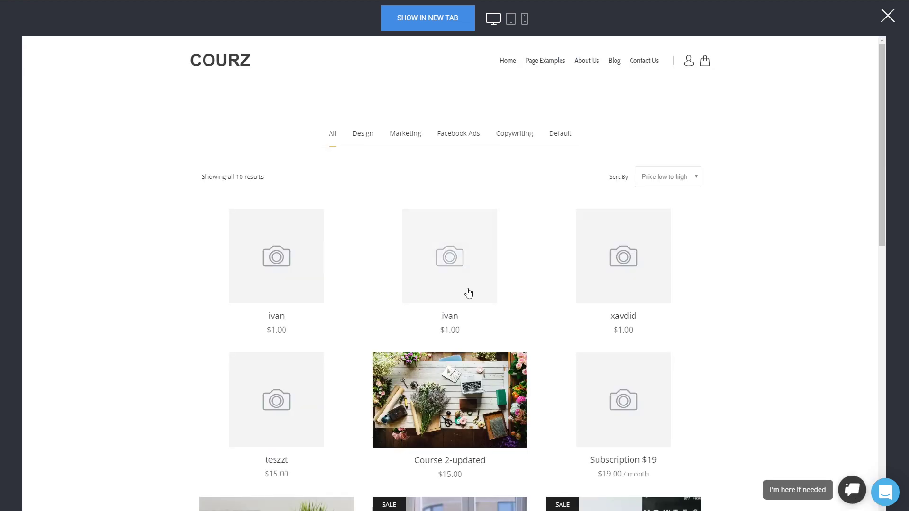
click(457, 414)
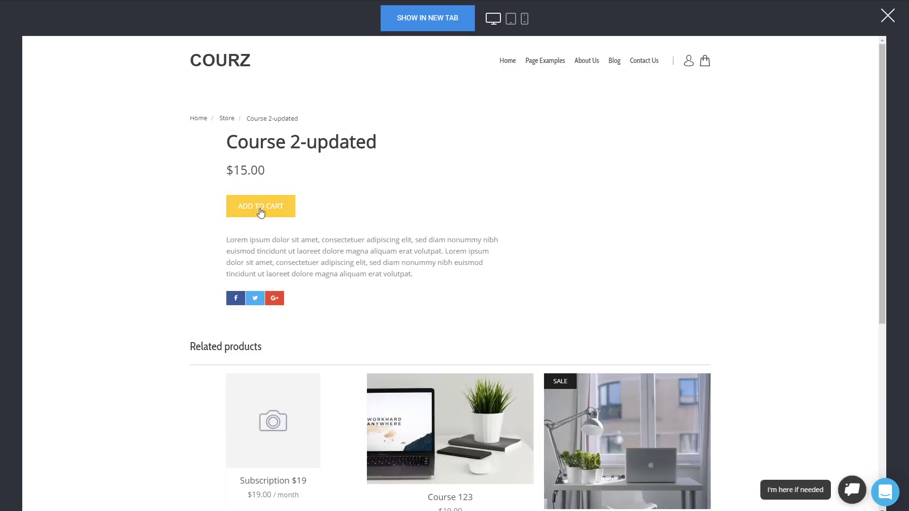
click(260, 210)
click(888, 15)
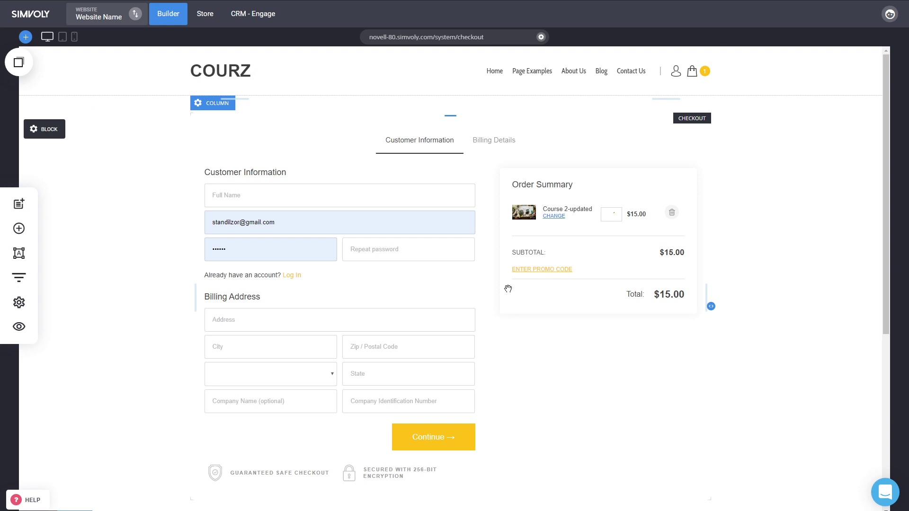
- Make the checkout a 1-Step Checkout with Show order summary enabled
click(351, 321)
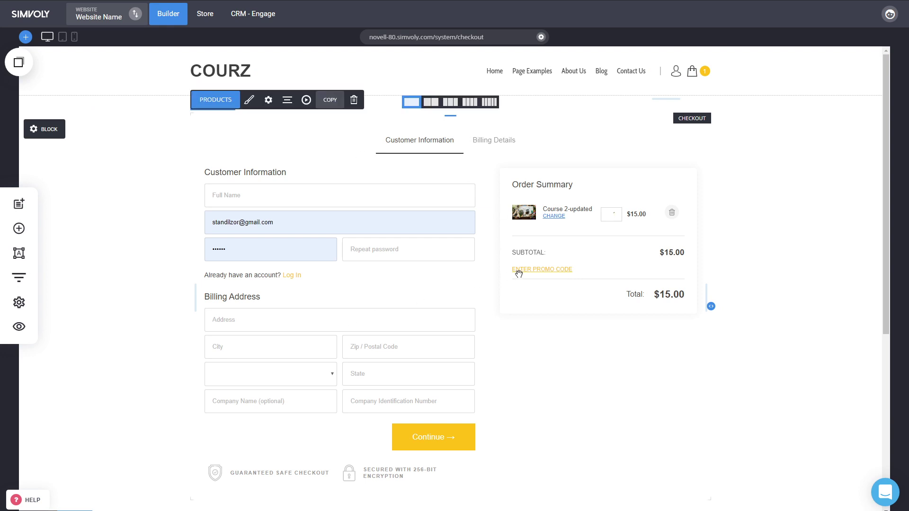
click(249, 100)
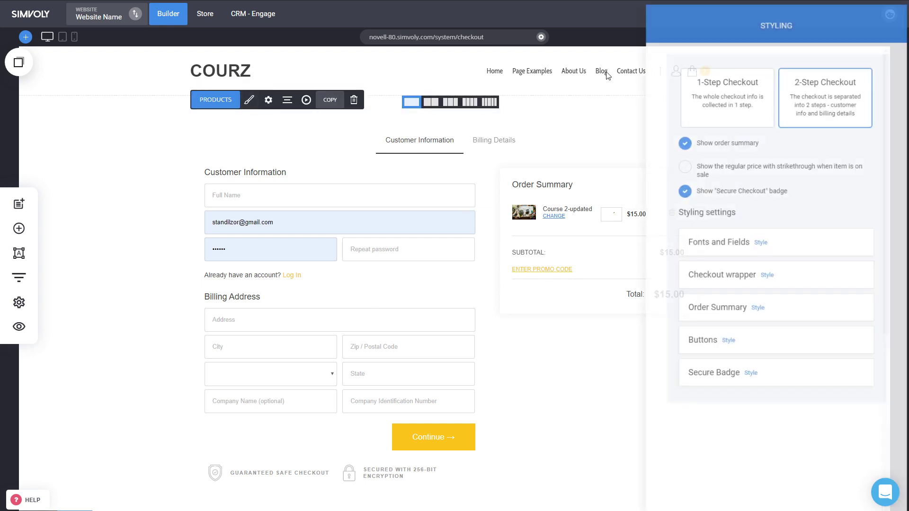
click(724, 96)
click(712, 146)
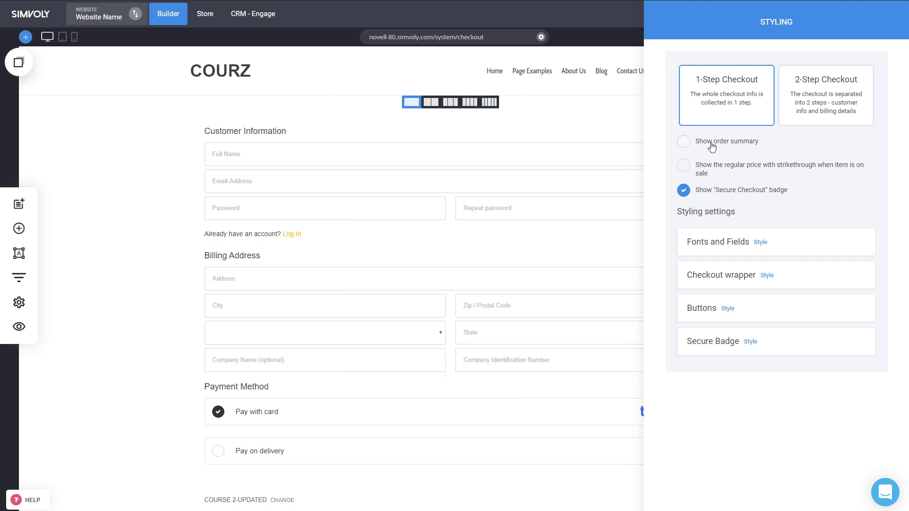
click(712, 146)
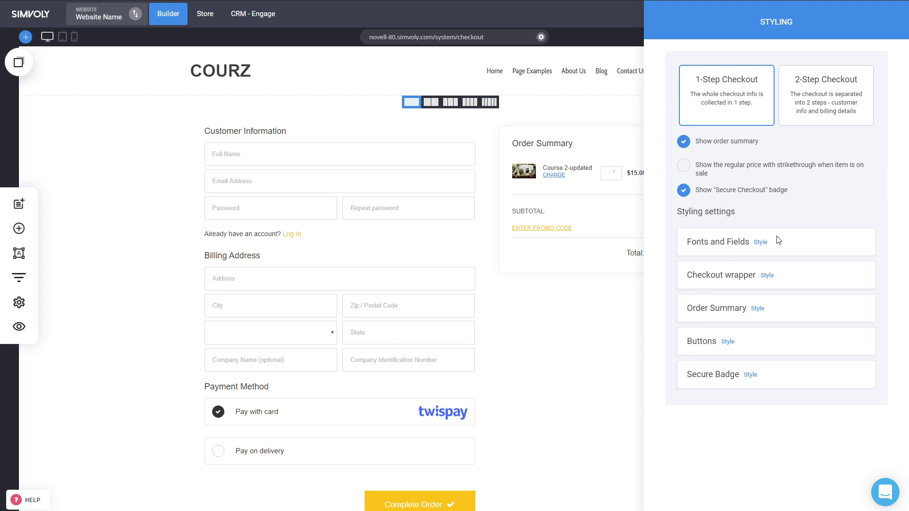
click(487, 258)
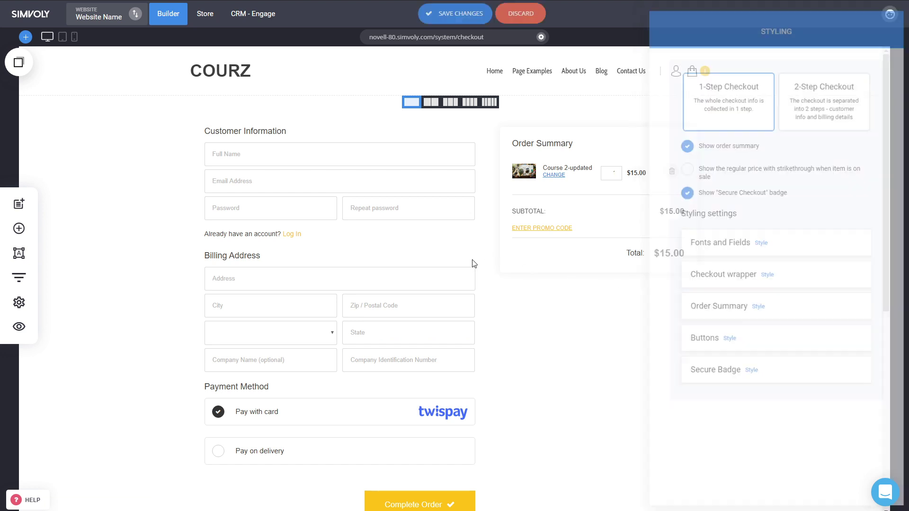
- Scroll through the updated checkout page and bring up the site pages list
scroll(556, 312, down, 4)
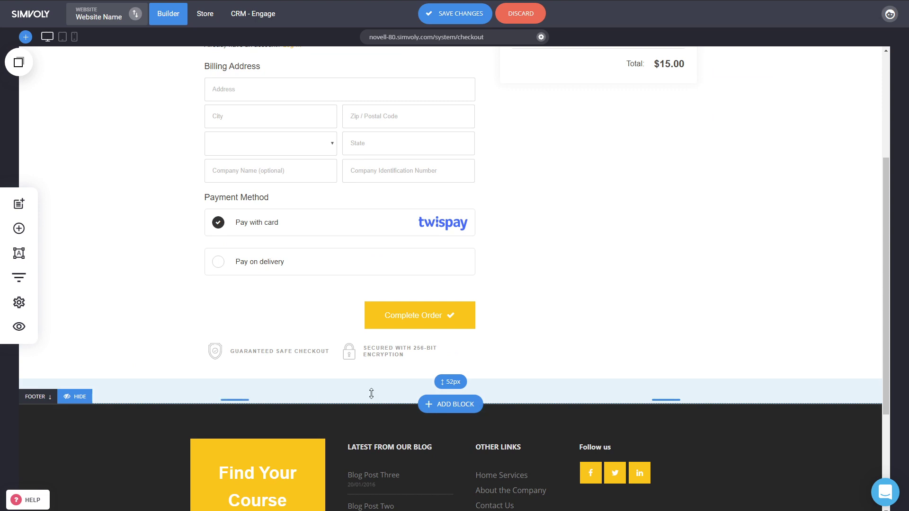
scroll(585, 365, up, 4)
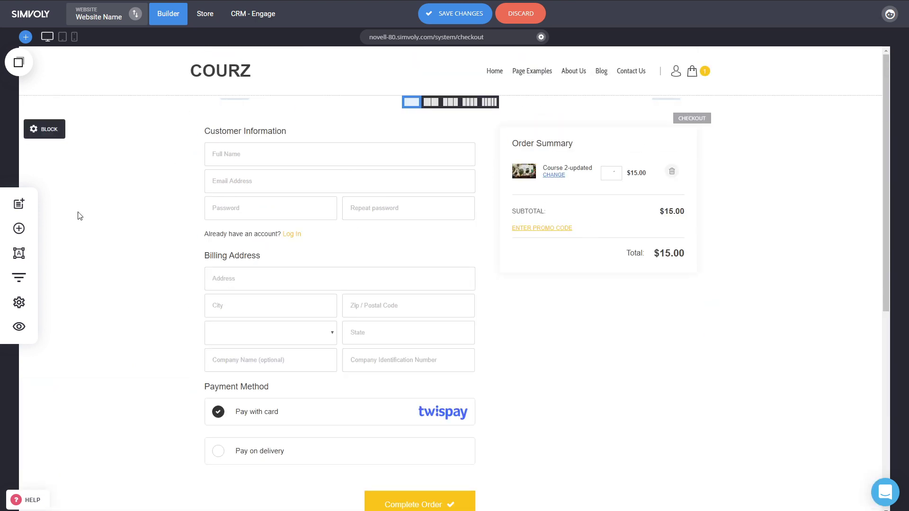
click(19, 204)
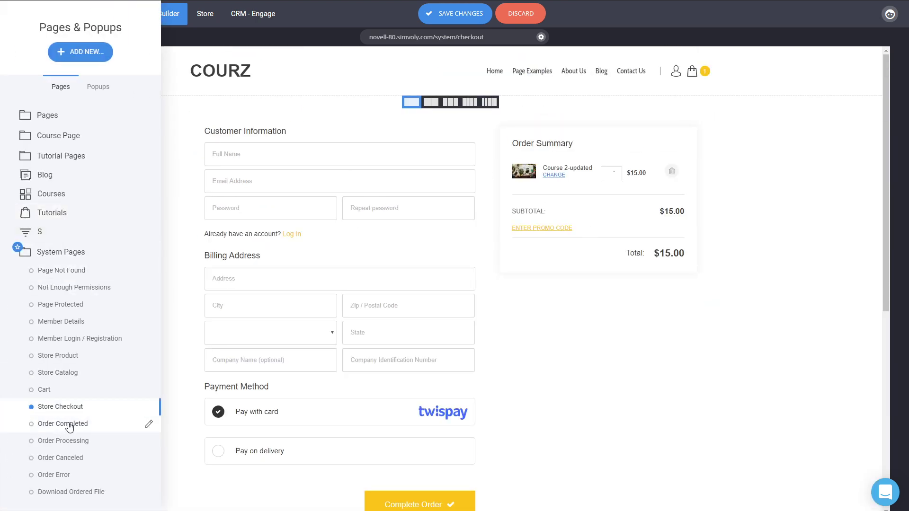
- Move to the Order Completed page, discarding the unsaved checkout changes
click(69, 372)
click(414, 231)
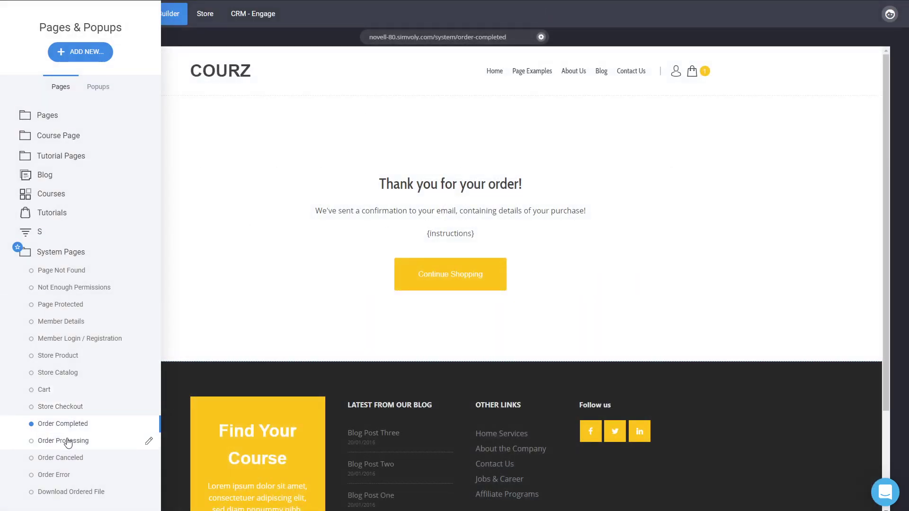
click(445, 237)
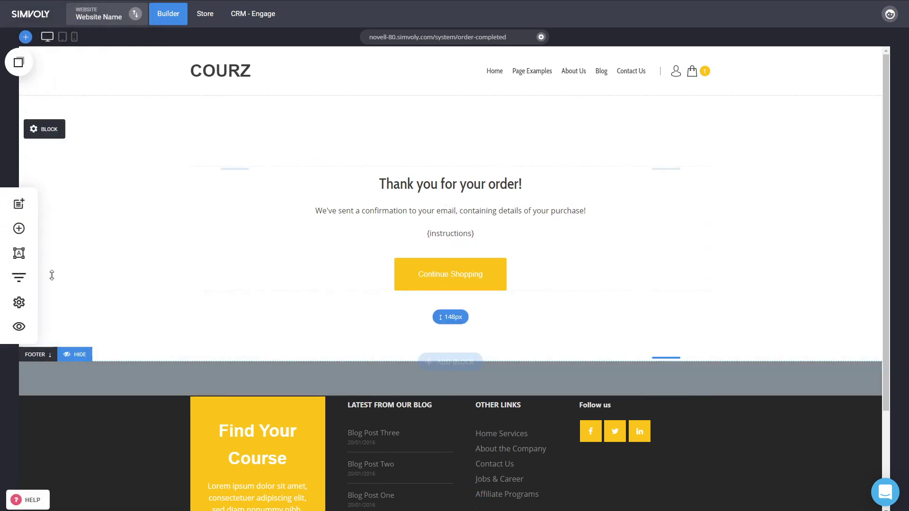
- Browse the Order Processing, Order Canceled, Order Error and Download Ordered File system pages
click(20, 206)
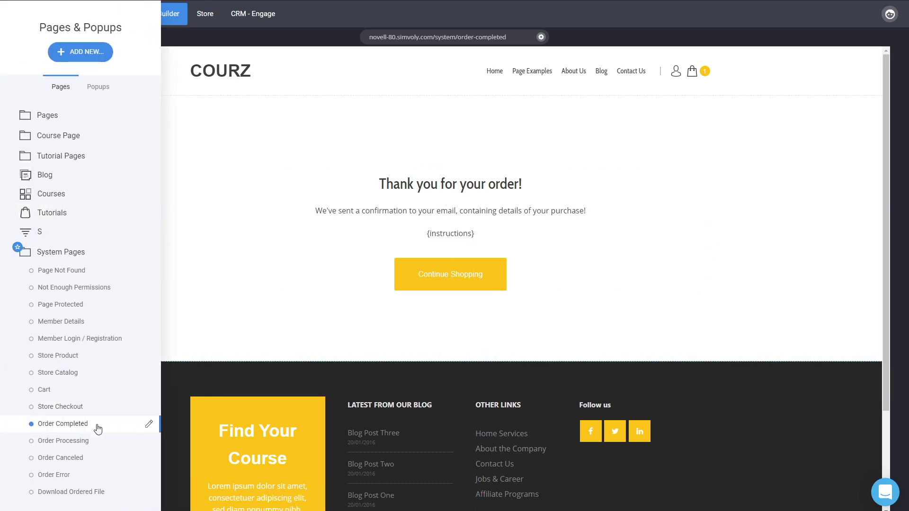
click(78, 447)
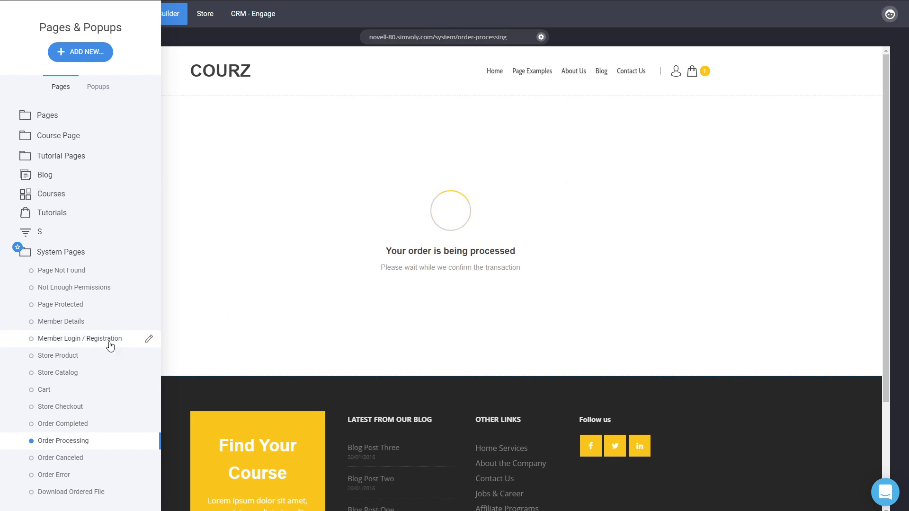
click(60, 457)
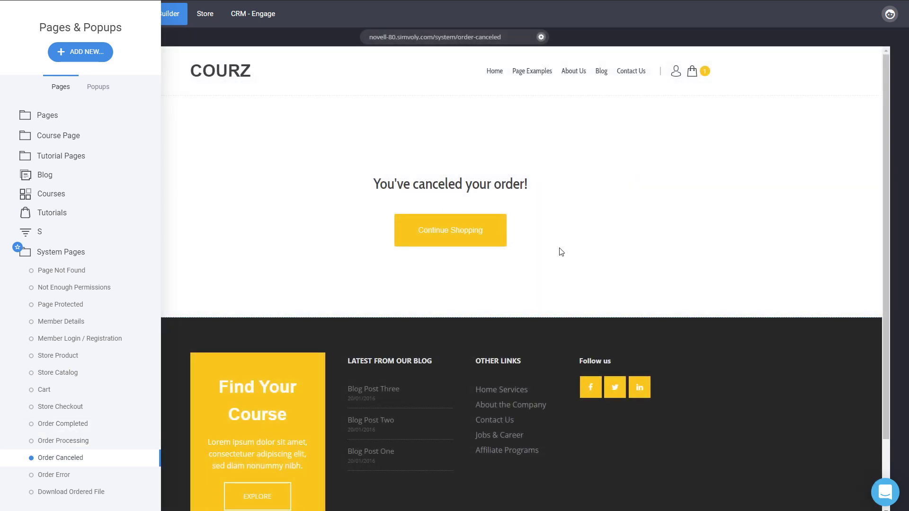
click(63, 476)
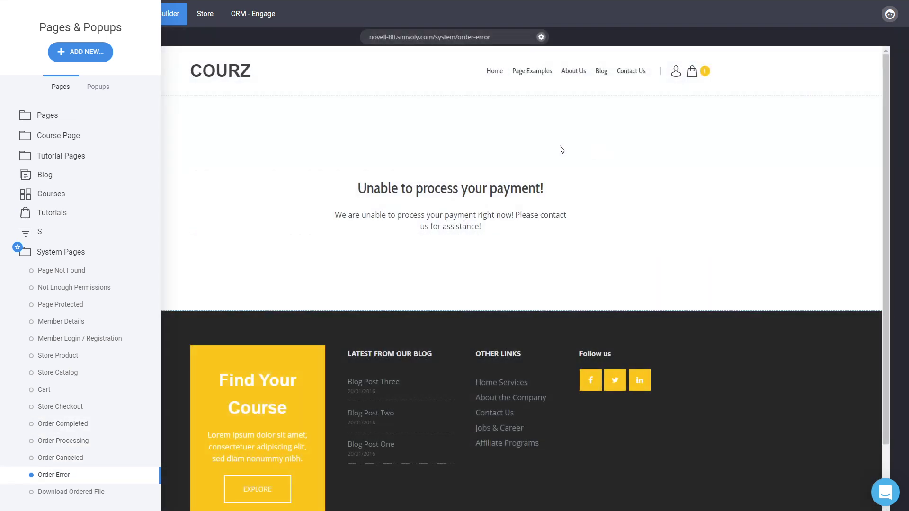
click(95, 492)
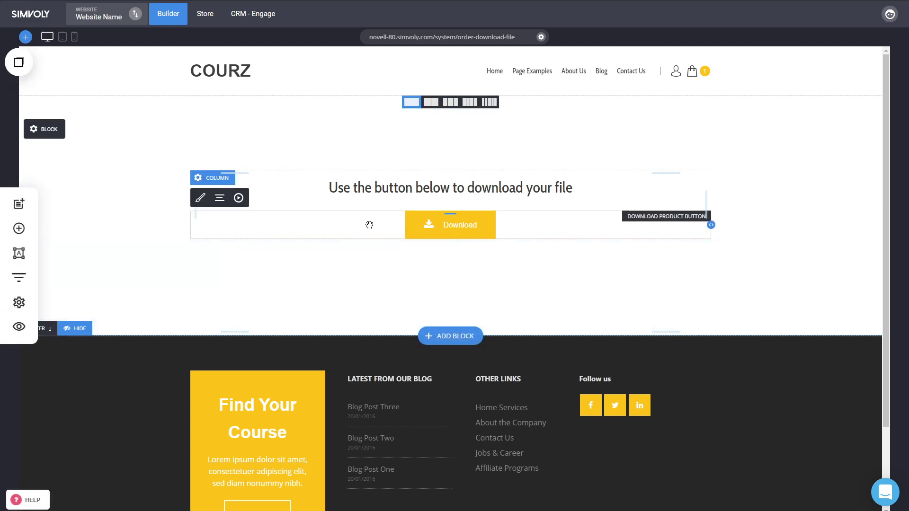
click(392, 225)
click(395, 224)
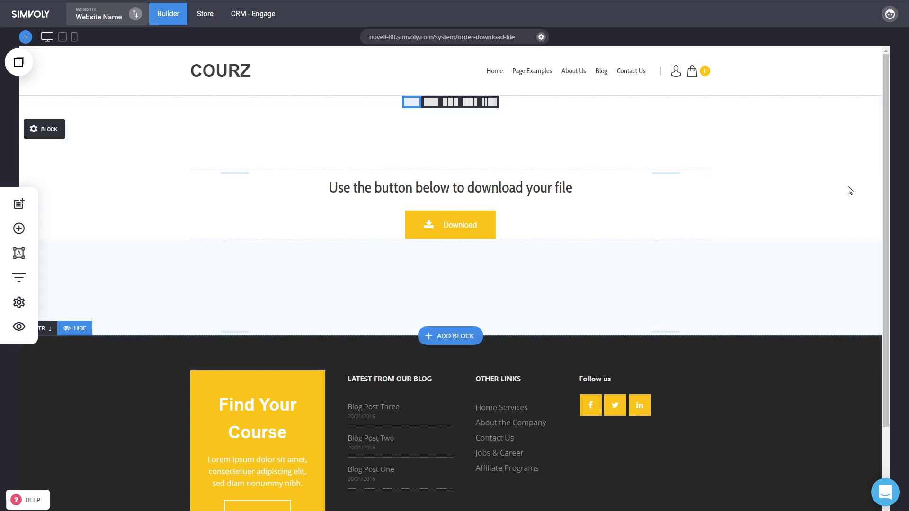
click(452, 226)
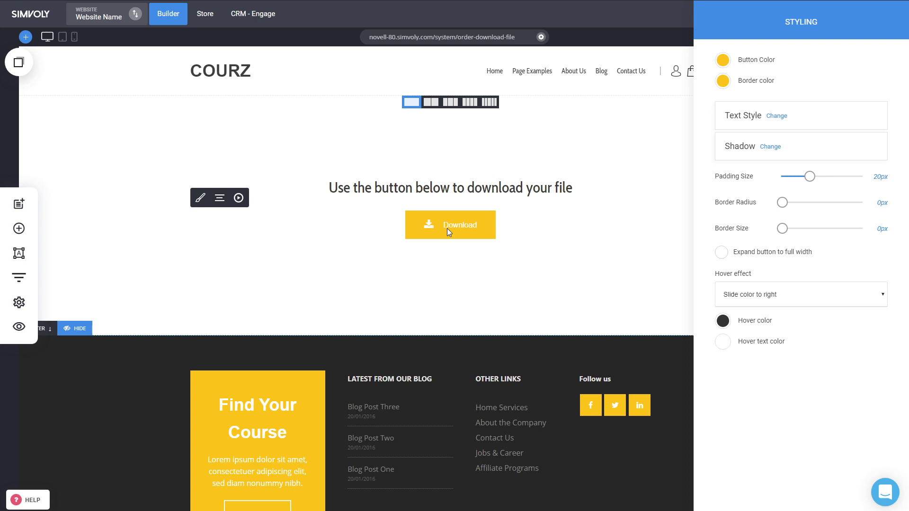
click(507, 223)
click(522, 221)
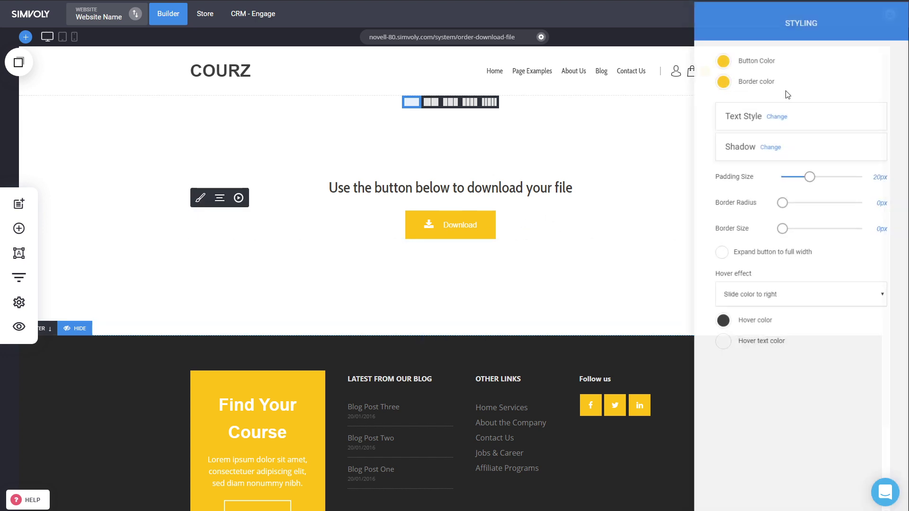
click(592, 269)
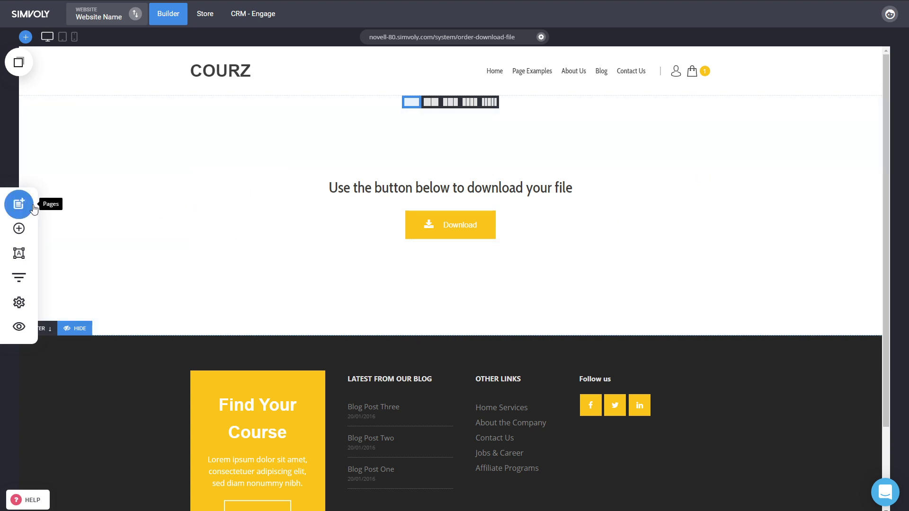
click(19, 204)
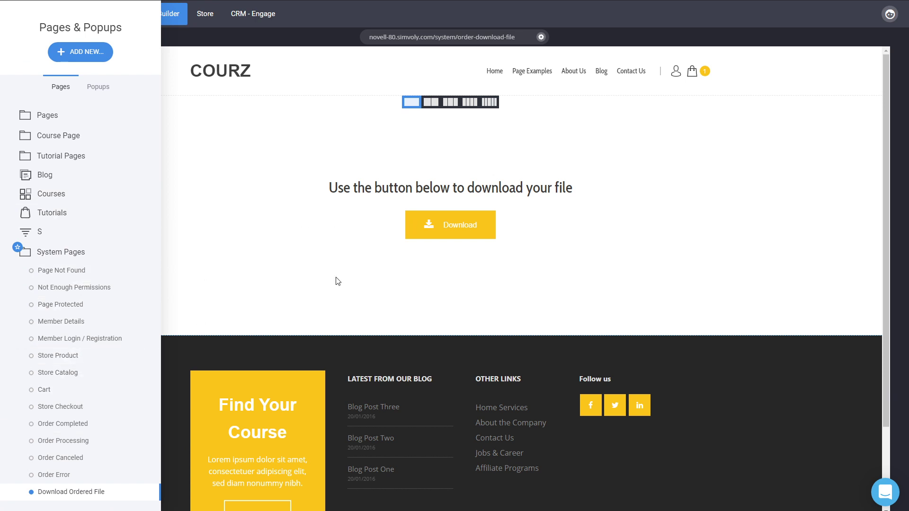
click(254, 260)
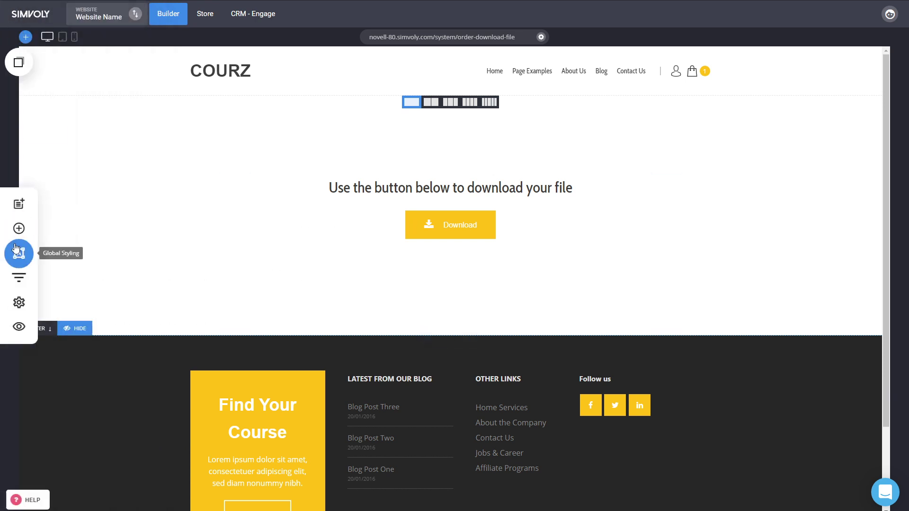
click(19, 230)
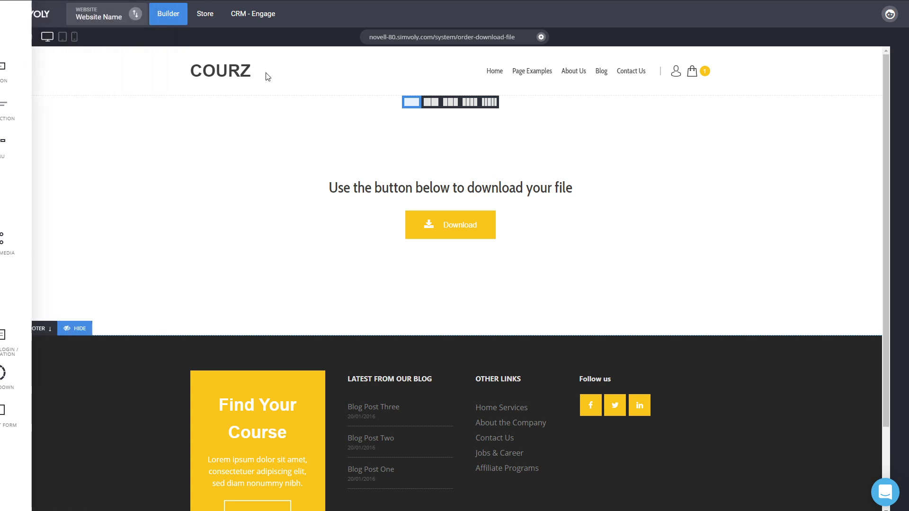
click(260, 17)
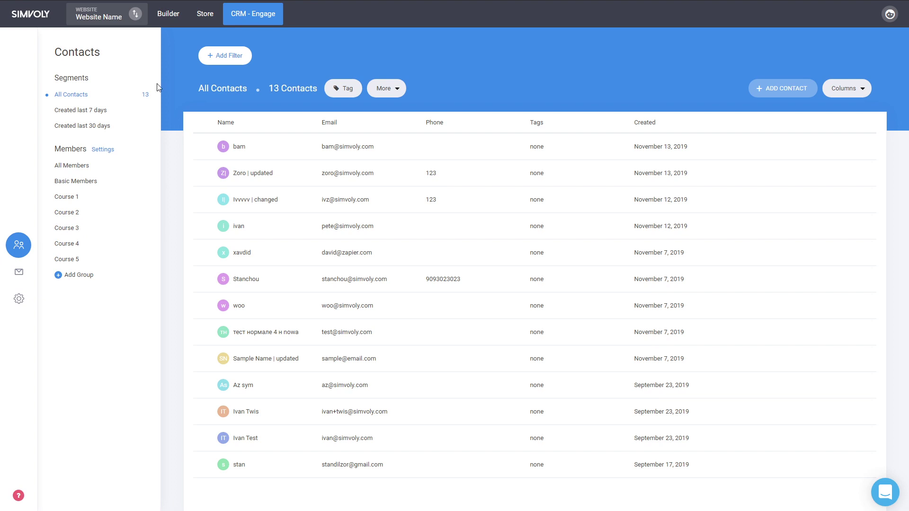
click(167, 16)
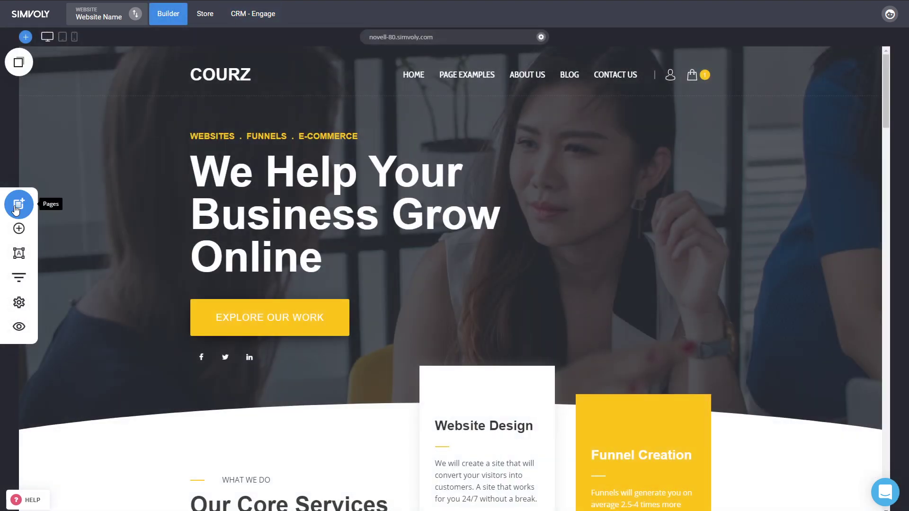
- Set the Contact Us page's Page Access to Members Only in its page settings
click(18, 205)
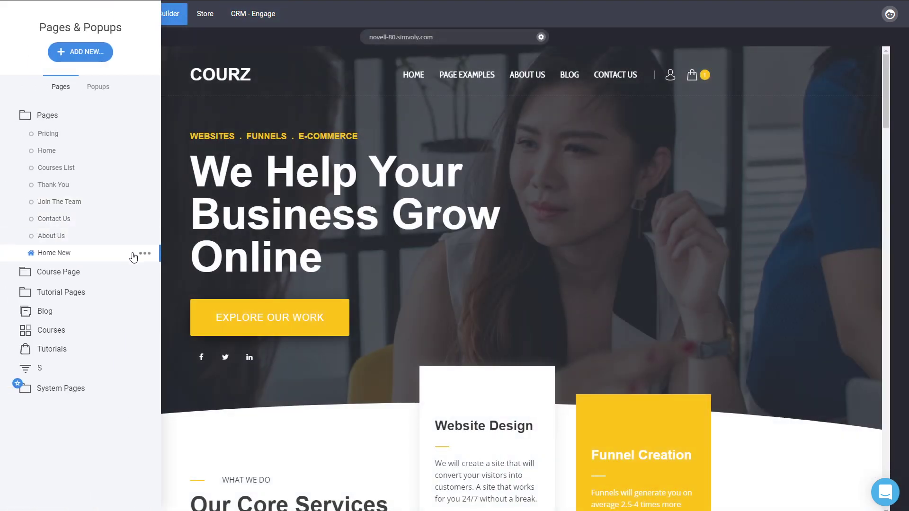
click(146, 222)
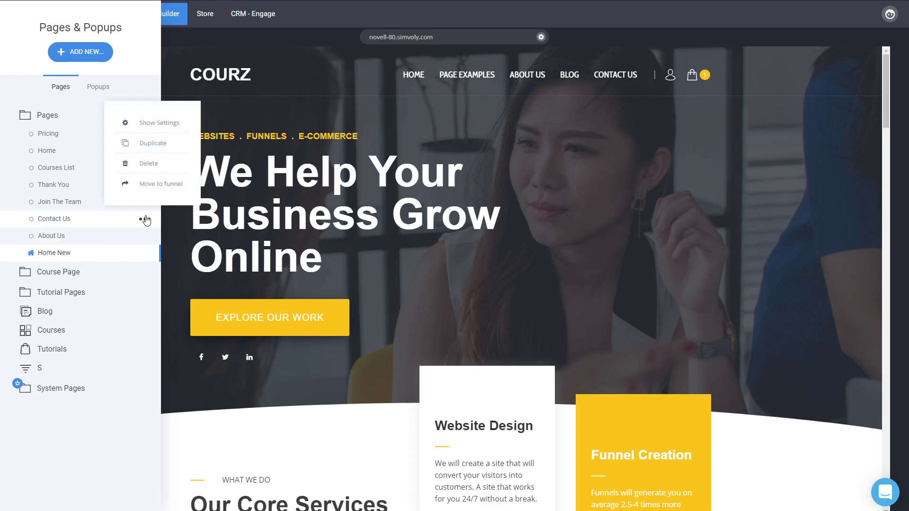
click(176, 131)
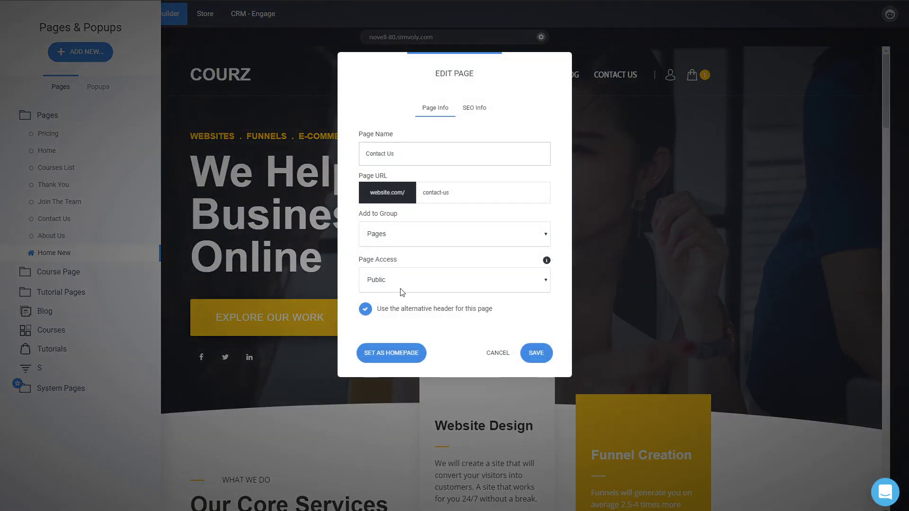
click(396, 319)
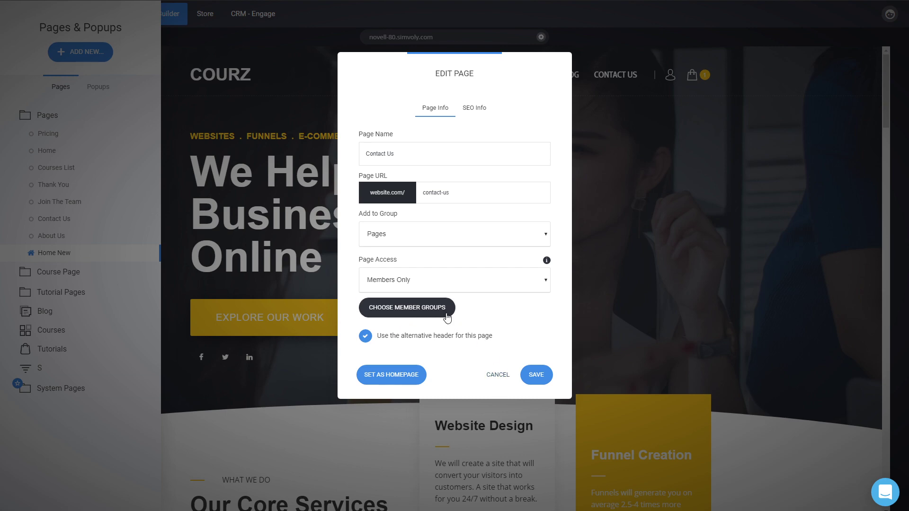
click(496, 376)
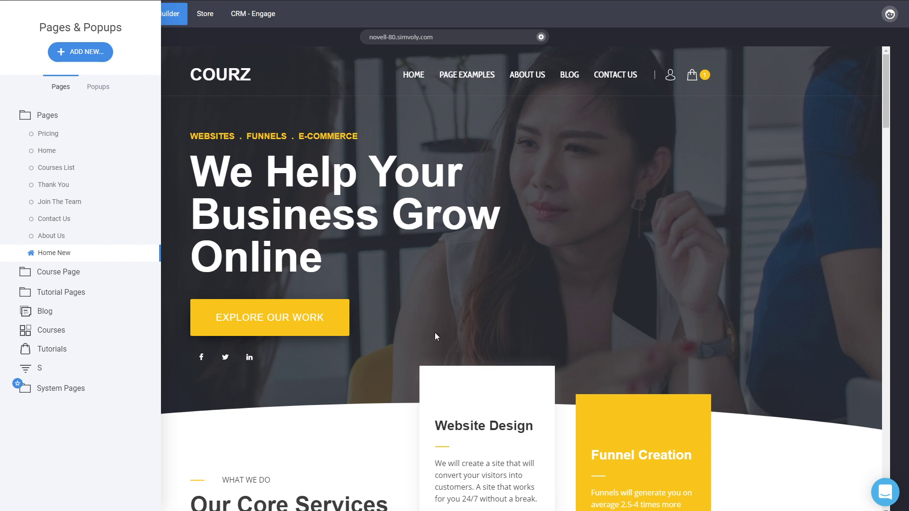
- Open the Cart Page in the builder from the Store's Layout & Styling settings
click(52, 392)
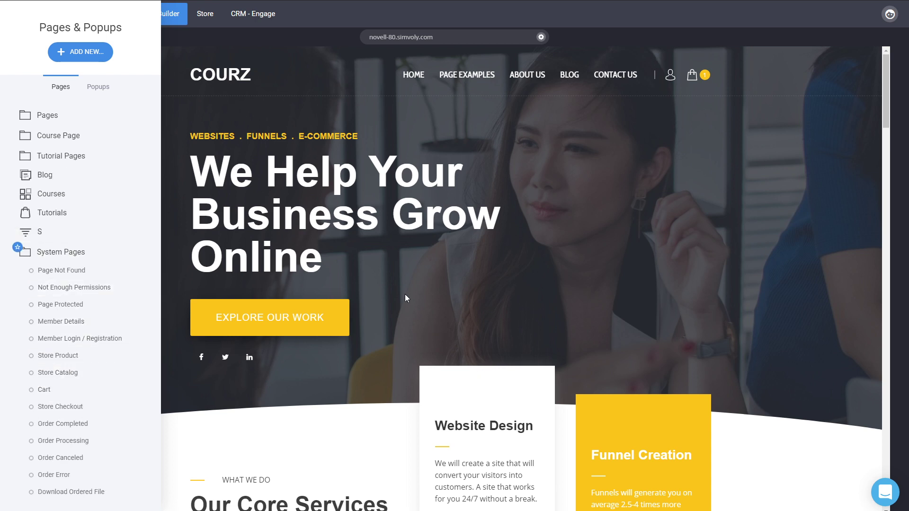
click(398, 256)
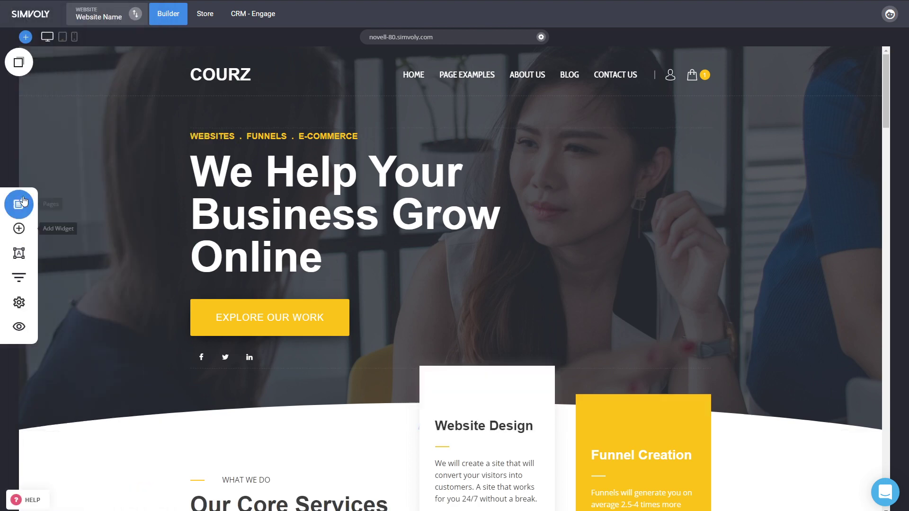
click(205, 13)
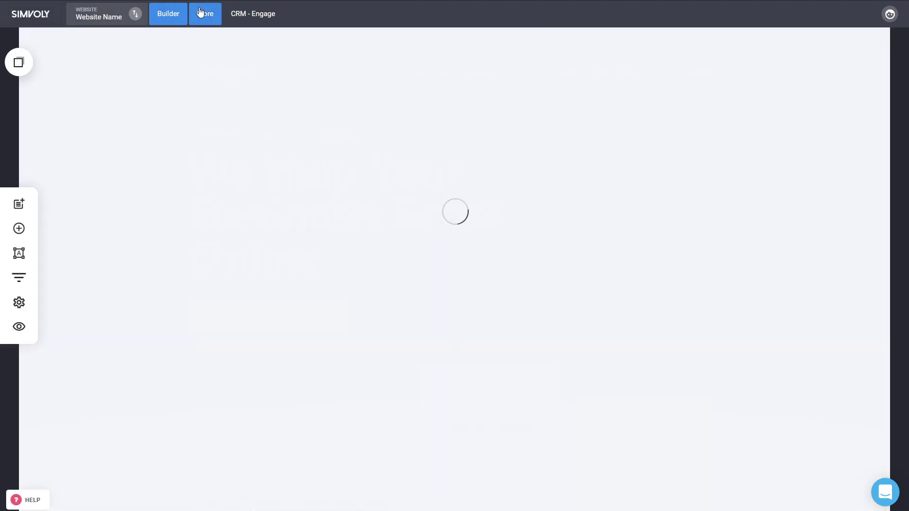
click(63, 297)
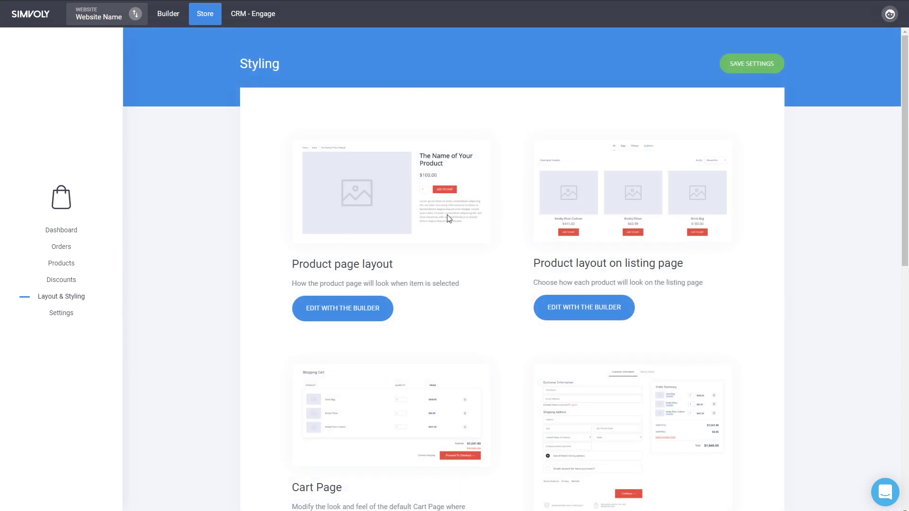
scroll(506, 212, down, 1)
scroll(481, 215, down, 3)
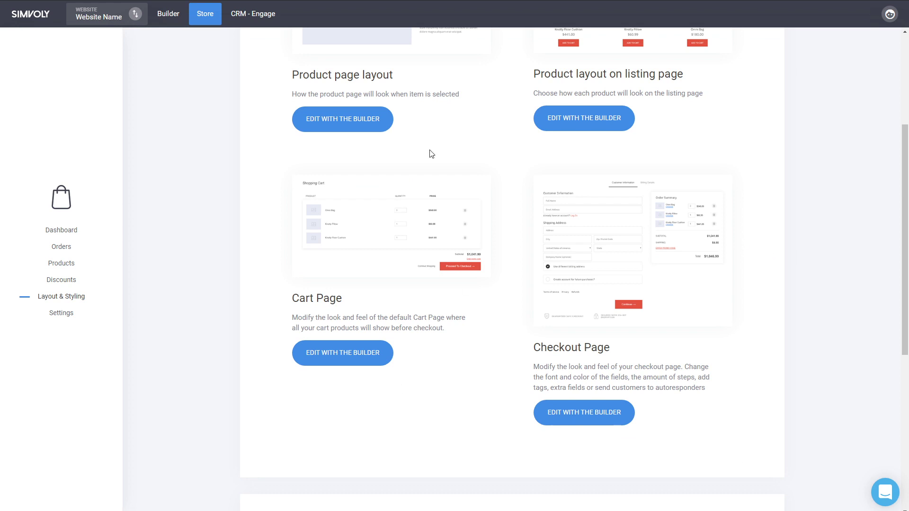
click(364, 364)
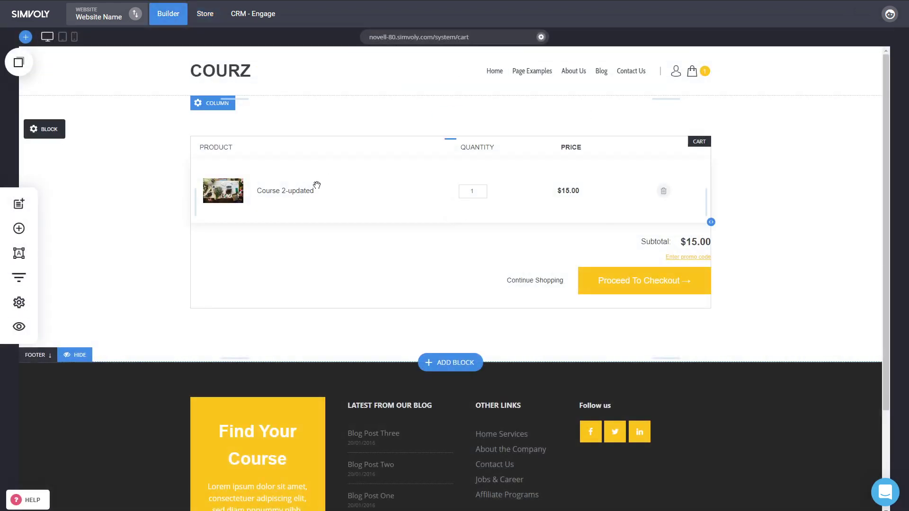
- Set the cart block's bottom padding to 146px, reduce its top padding, and save
drag(537, 101, 544, 128)
drag(507, 357, 508, 374)
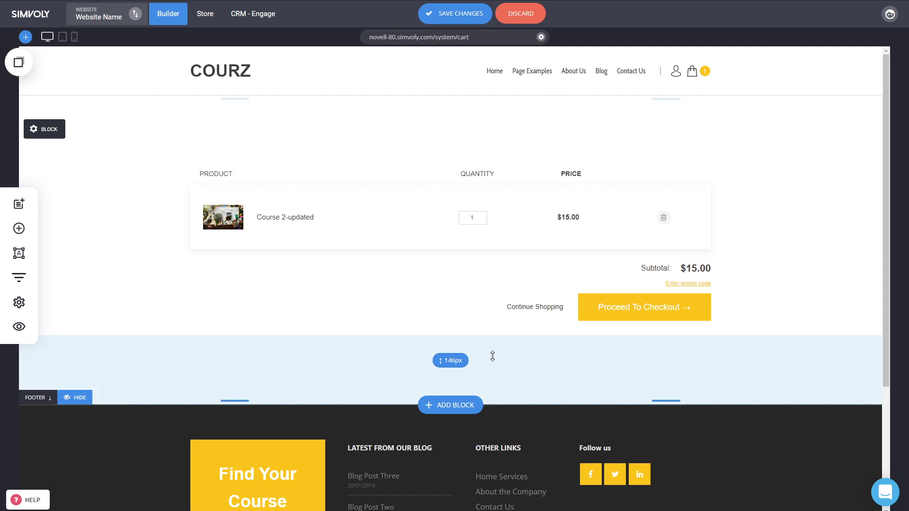
drag(499, 172, 505, 145)
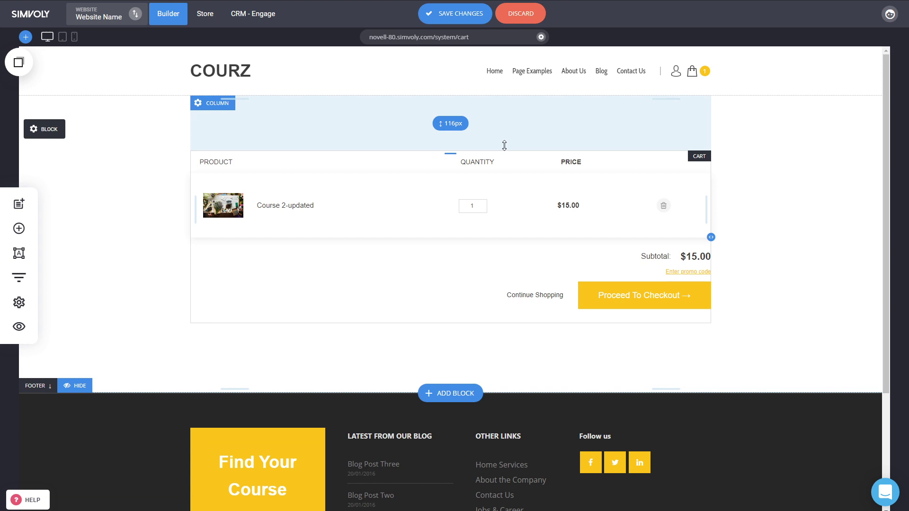
click(481, 14)
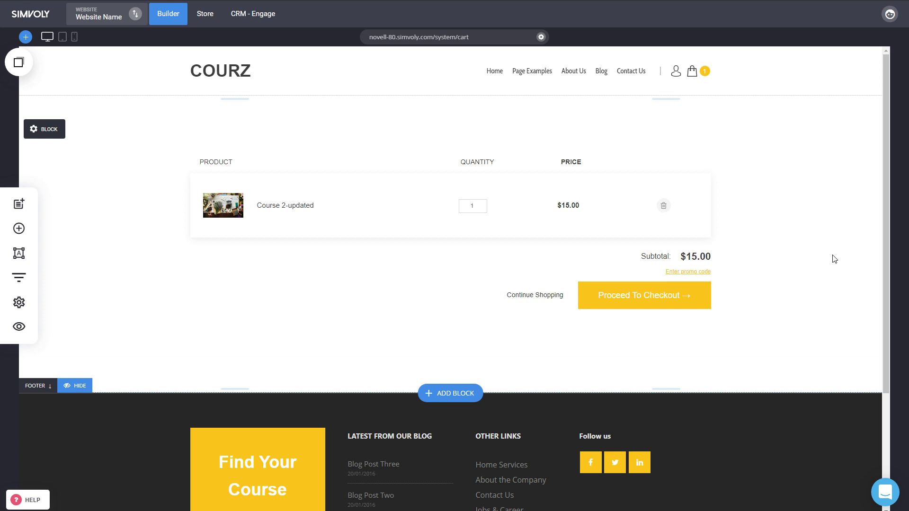
- Reduce the space below the cart block to 119px
click(19, 204)
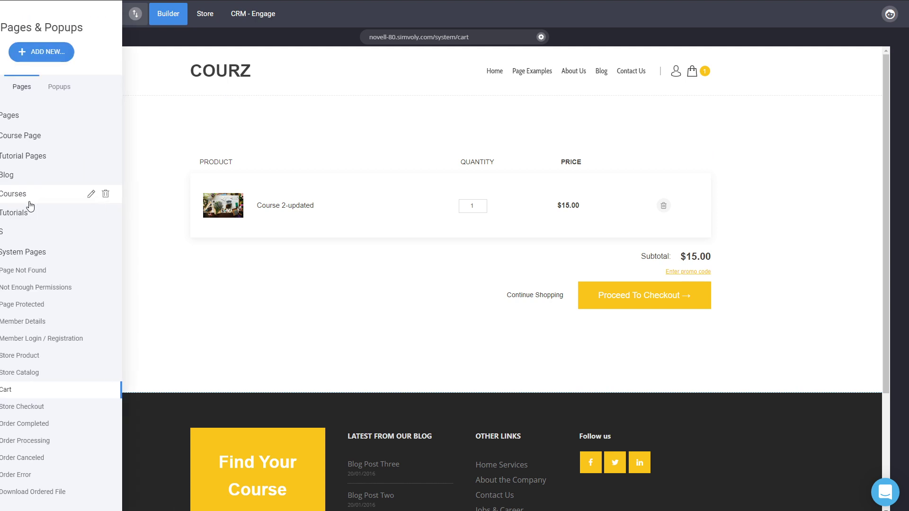
click(226, 258)
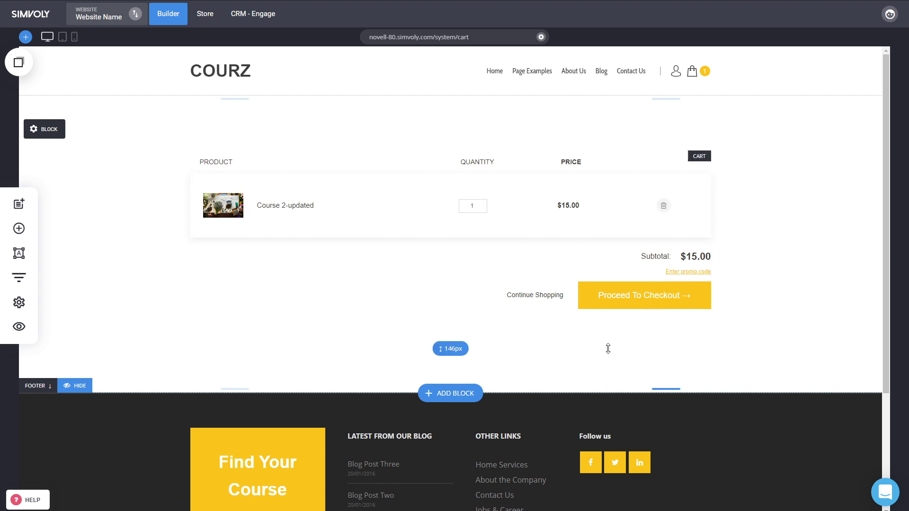
drag(584, 362, 591, 351)
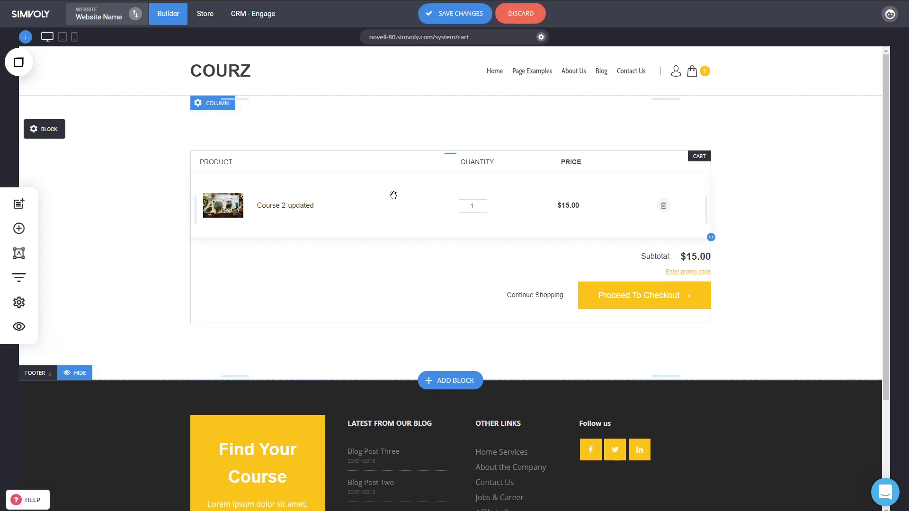